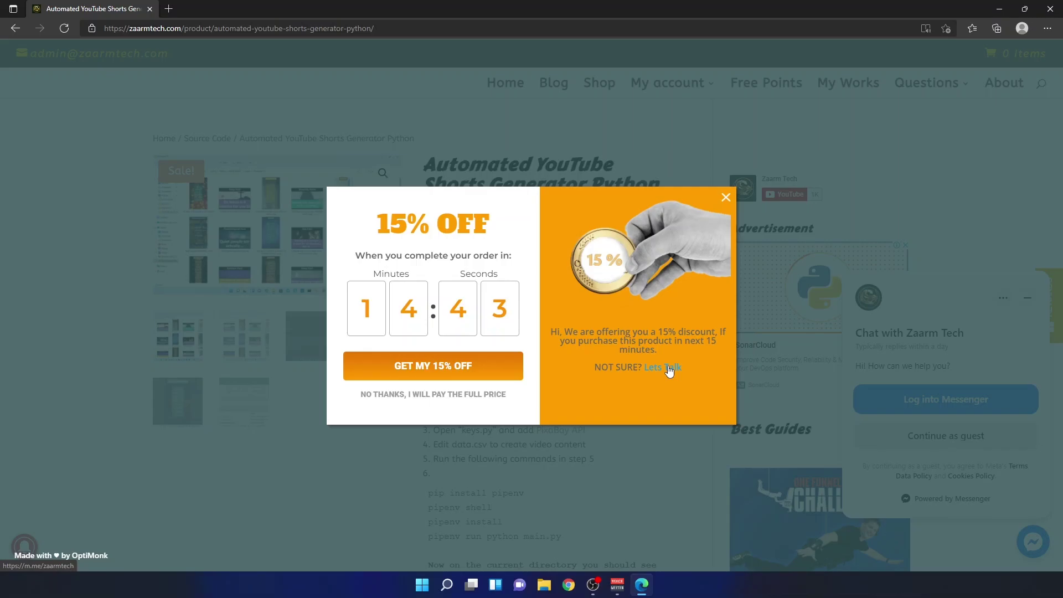
Step: Claim the 15% discount in the popup, highlight the coupon code 15COP515 and continue shopping
click(426, 368)
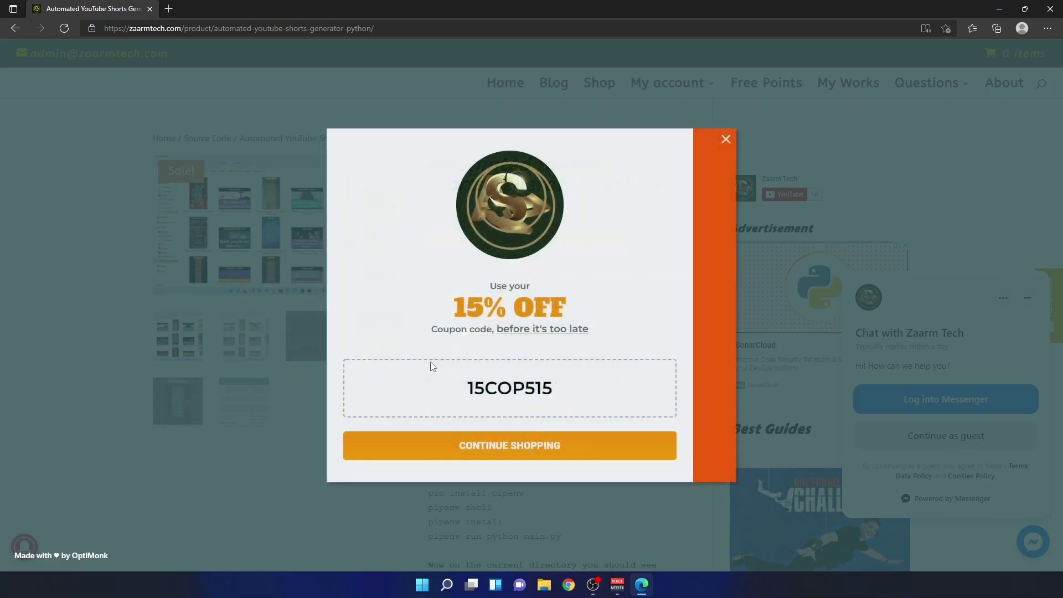
drag(552, 384, 453, 390)
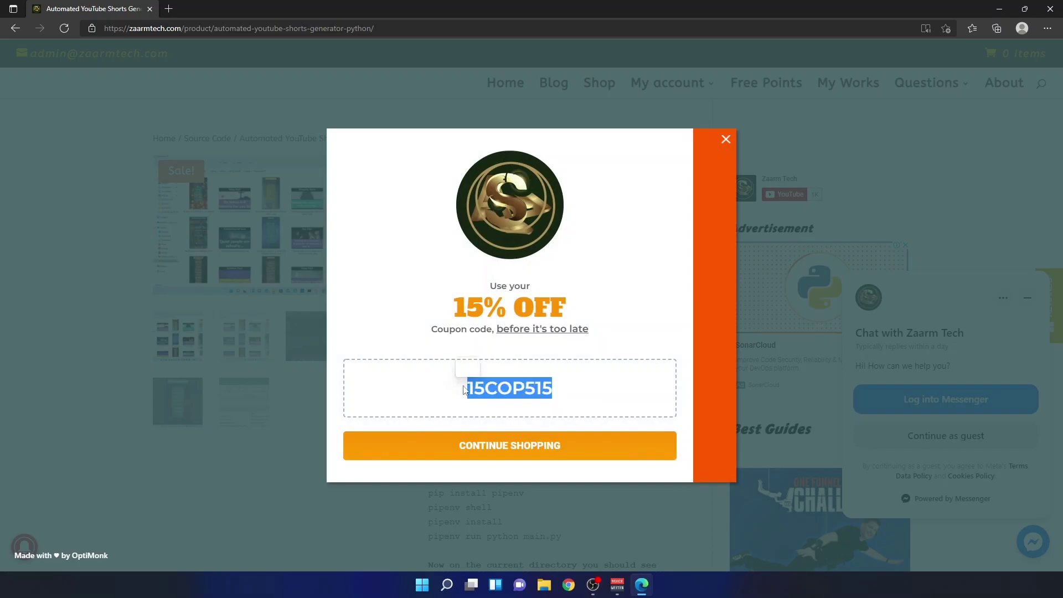
click(498, 446)
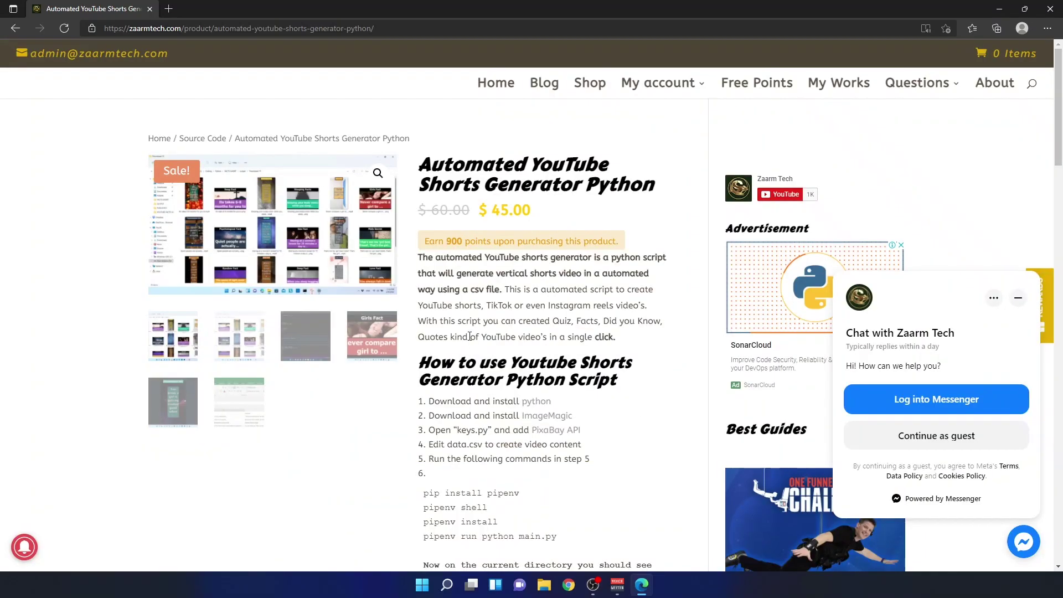
Step: Open the Facebook Group Poster Pro product page from the Top Posts & Pages list, dismissing the ad
scroll(469, 342, down, 10)
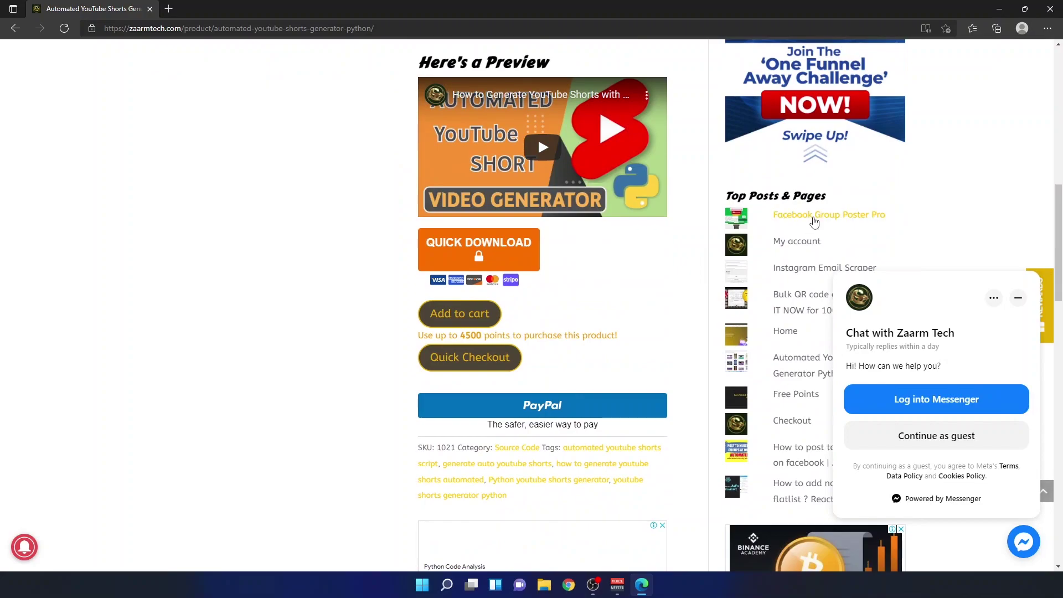
click(813, 219)
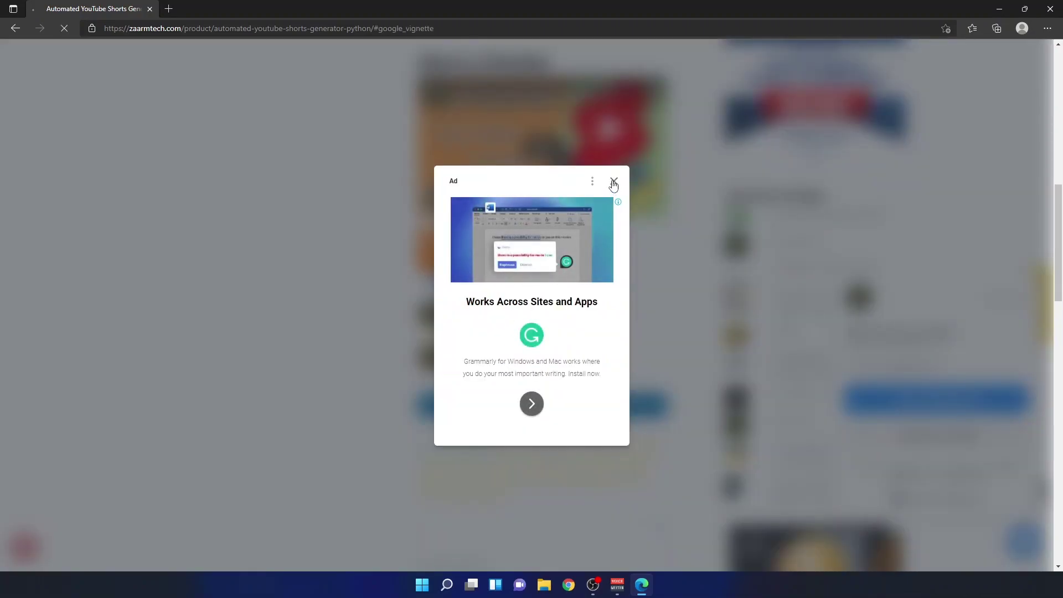
click(613, 182)
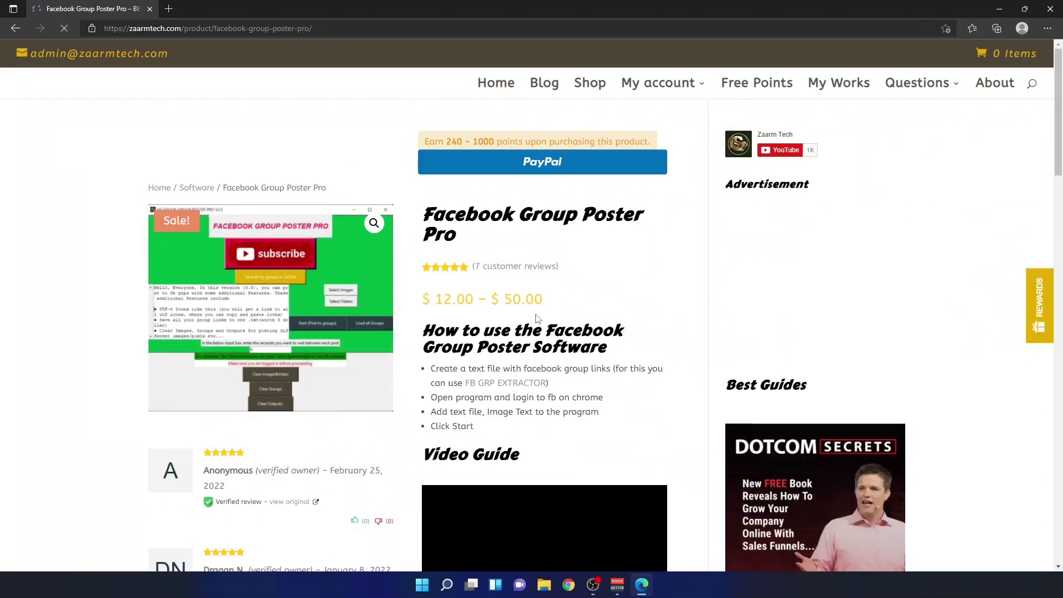
Step: Examine the discount reminder on the product page, highlighting its coupon code 15COP515 and minimizing the chat
scroll(536, 318, down, 3)
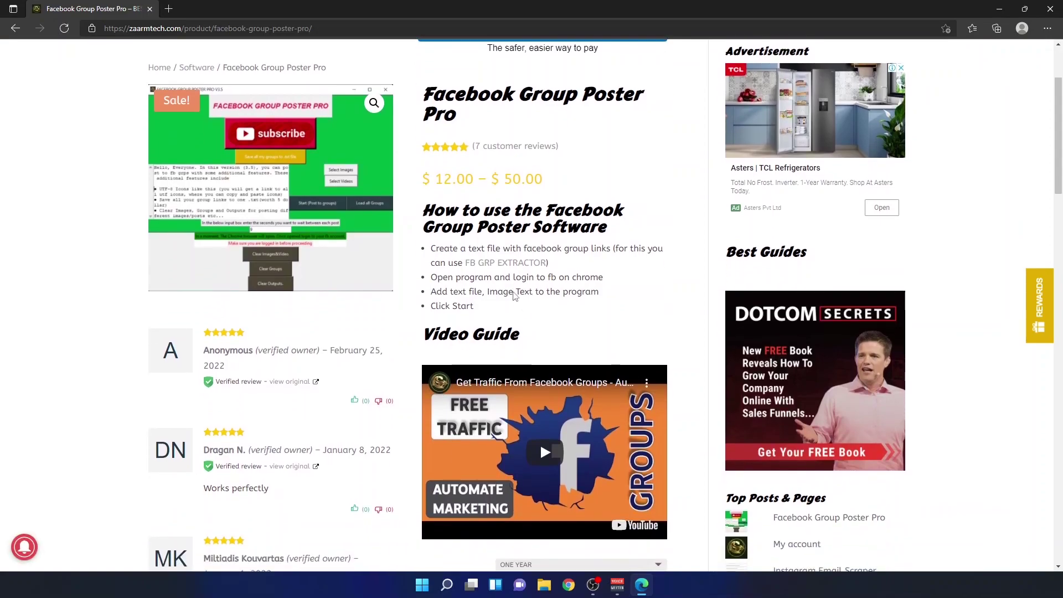
scroll(513, 295, up, 3)
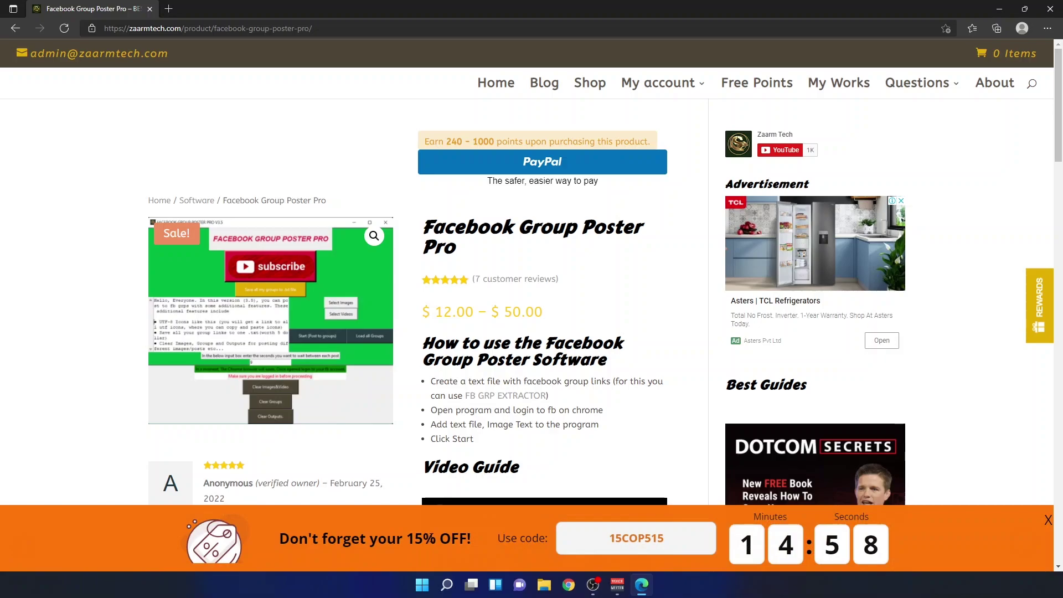
double_click(771, 548)
click(771, 548)
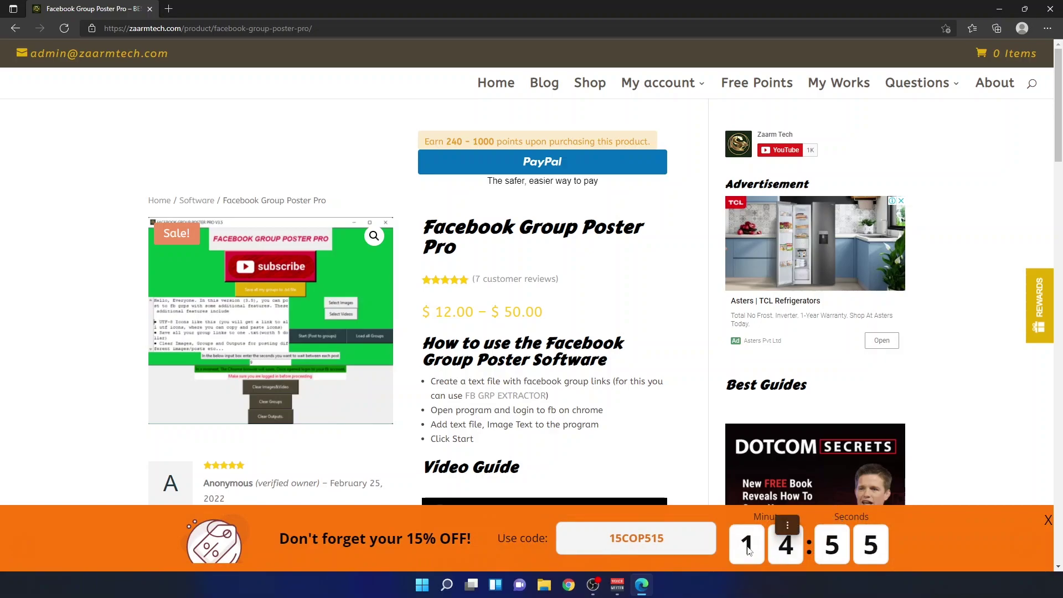
double_click(631, 548)
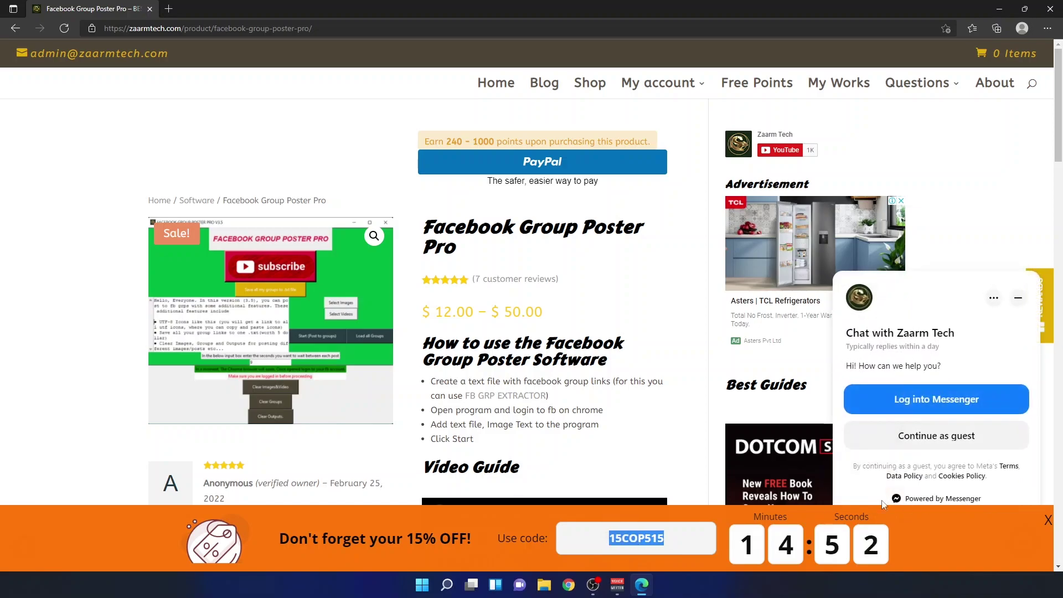
click(1018, 298)
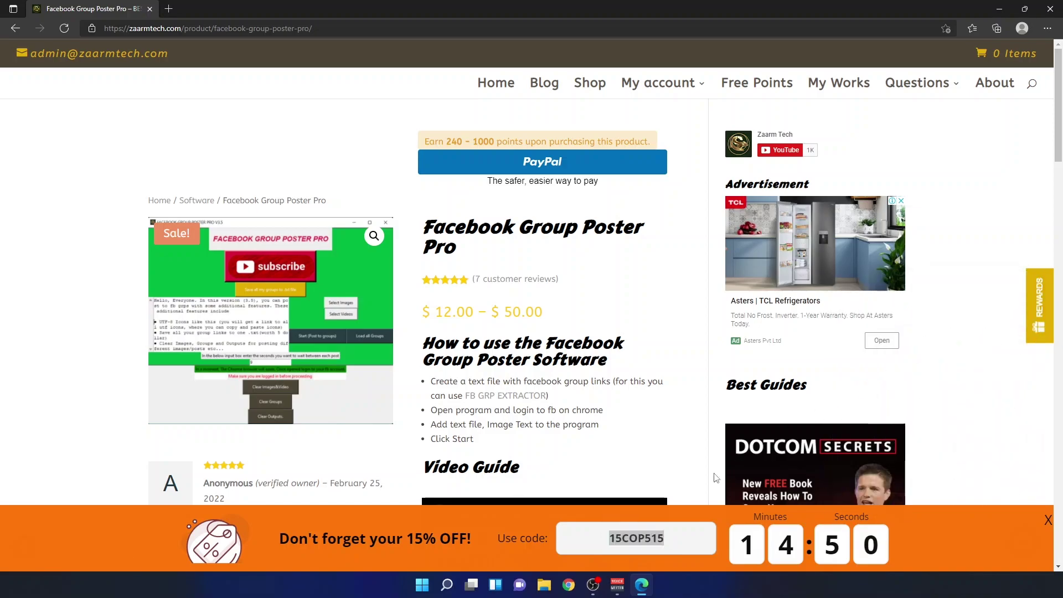
double_click(636, 538)
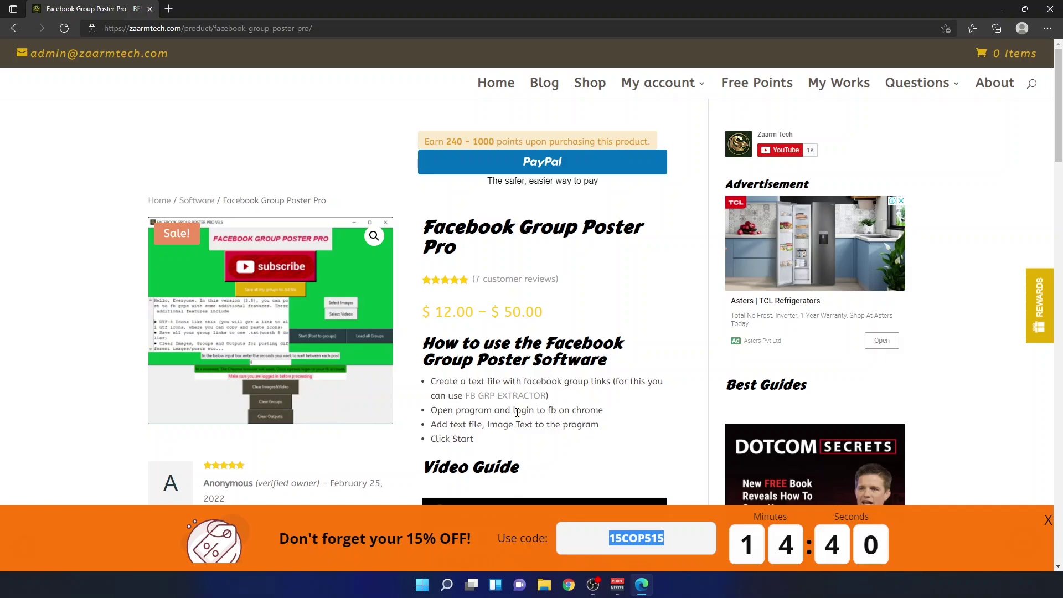
Step: Dismiss the spin-the-wheel popup on the product page and close the shop's browser window
scroll(671, 535, down, 2)
click(639, 537)
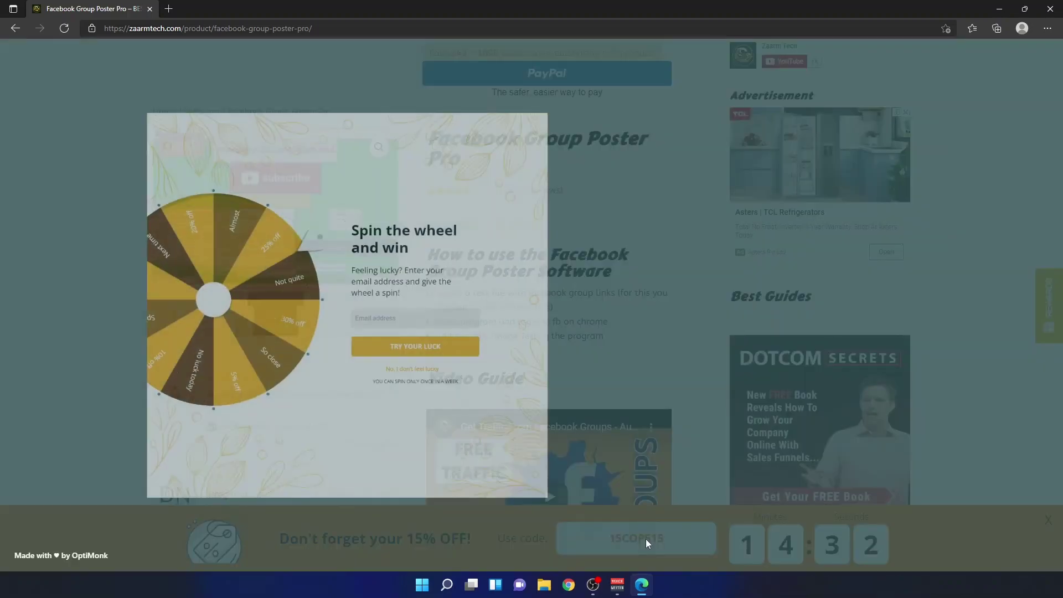
click(537, 58)
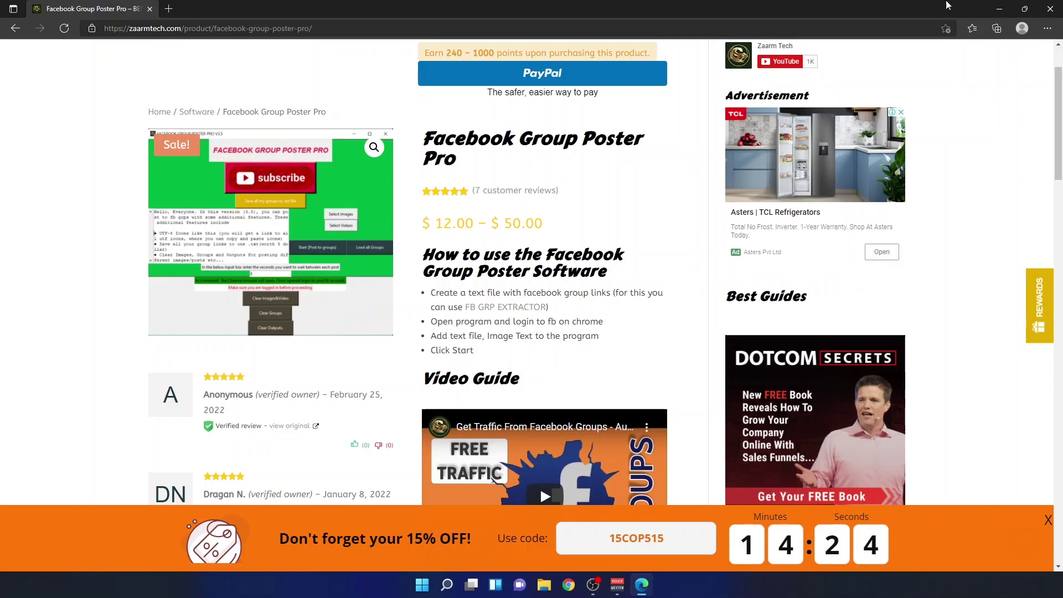
click(1050, 9)
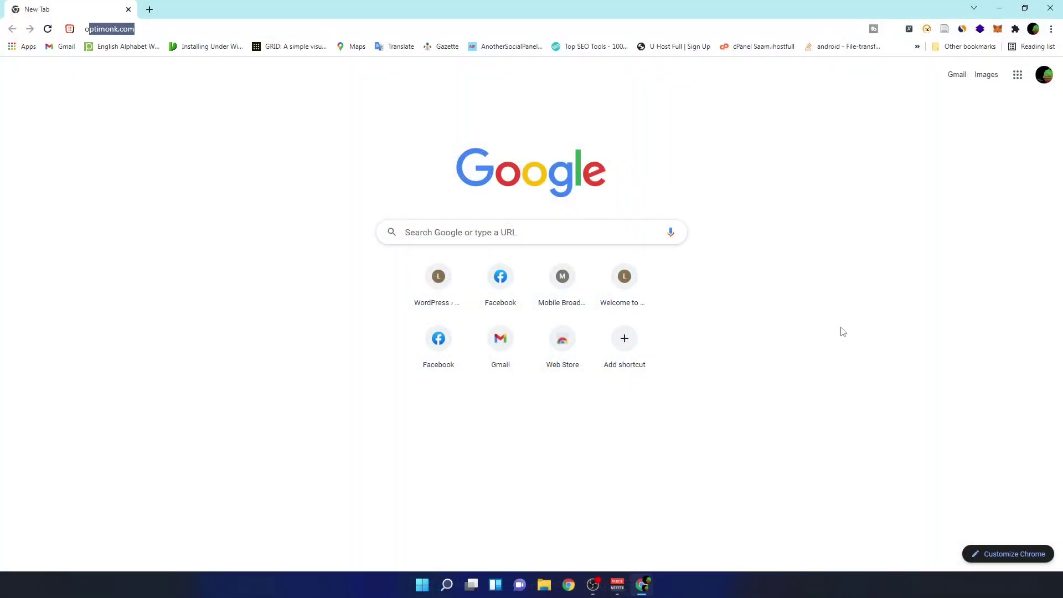
Step: In Chrome, search Google for "optimink" and open the official OptiMonk site from the results
text(optimink)
key(Return)
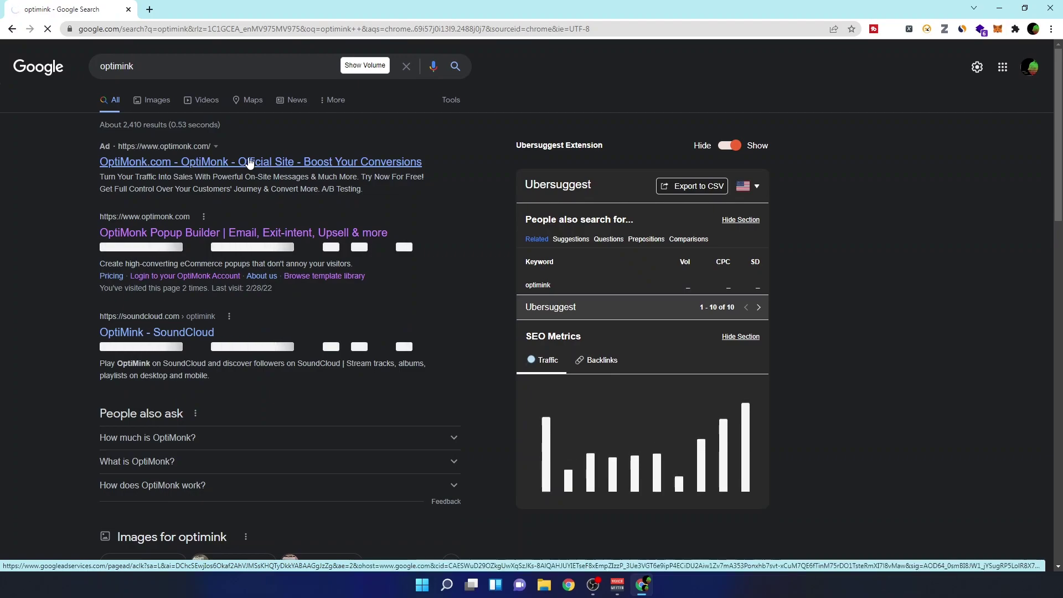
click(249, 162)
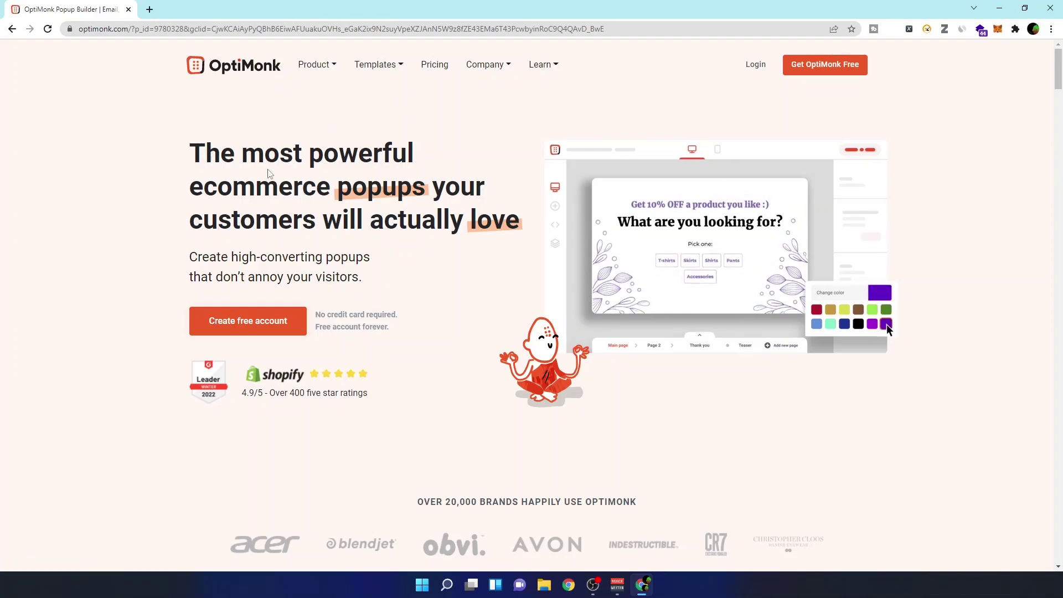
Step: Highlight the word "popups" in the OptiMonk headline, and log in to the account dashboard
drag(425, 188, 341, 191)
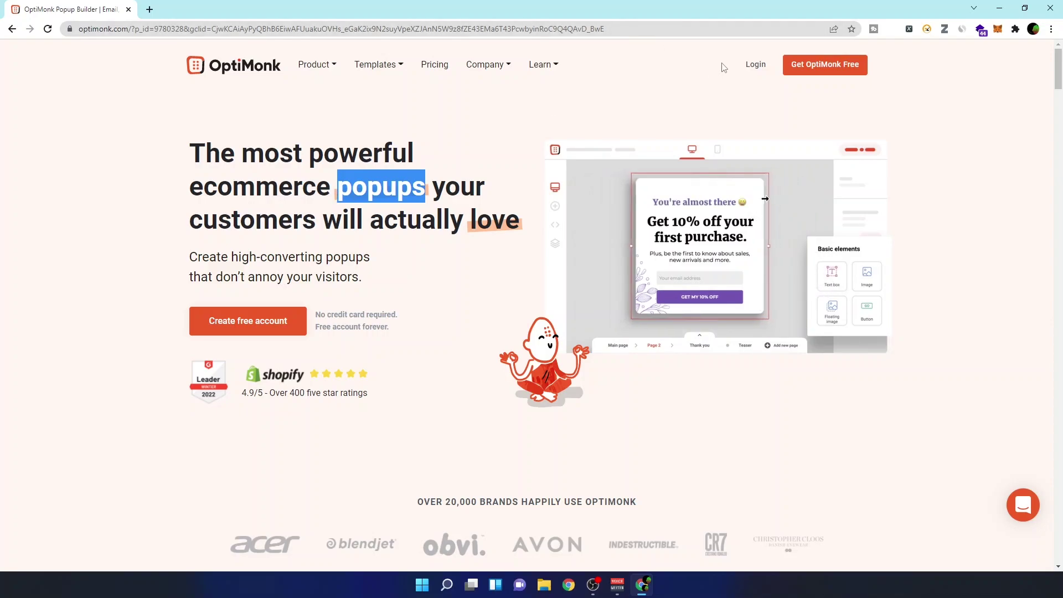
click(754, 65)
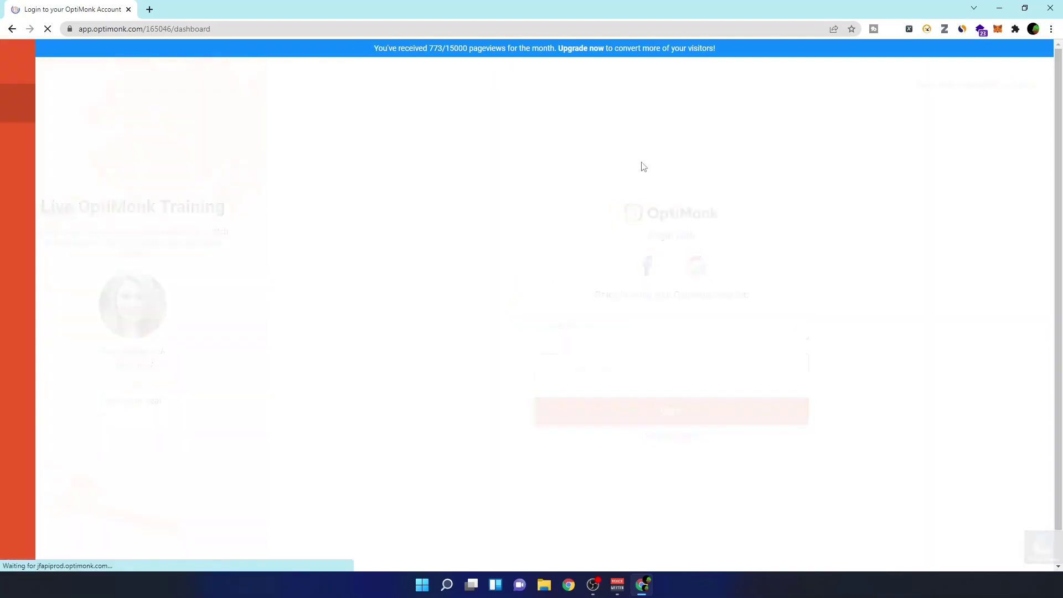
scroll(463, 147, down, 1)
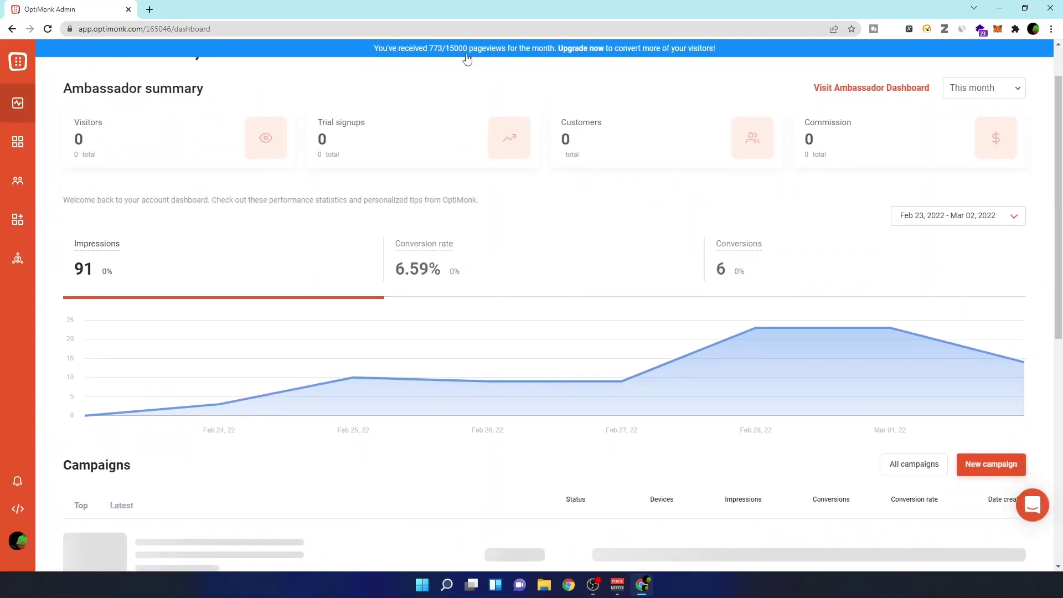
scroll(464, 59, up, 1)
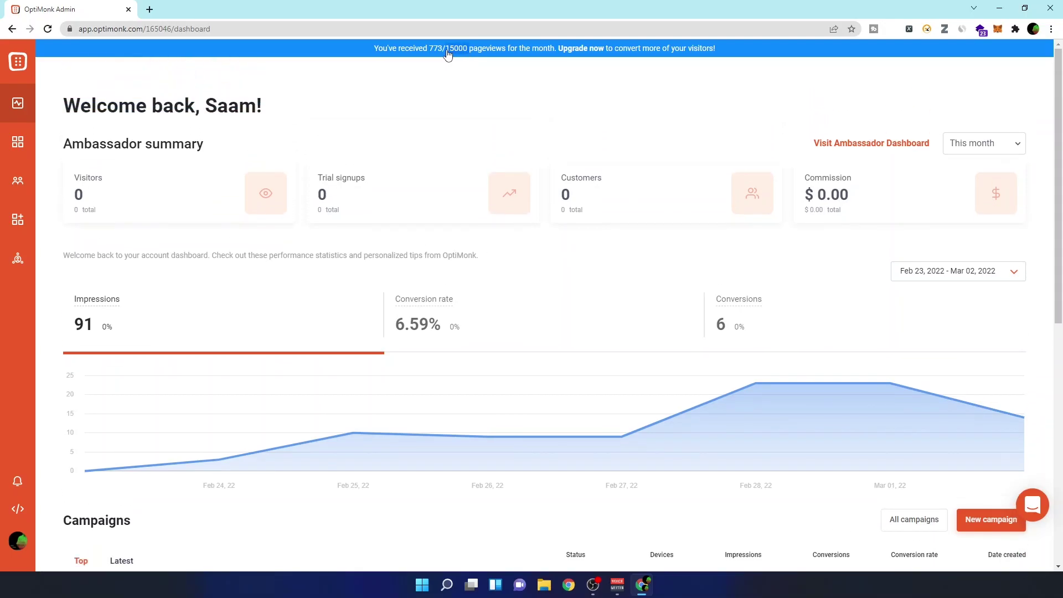
Step: Review OptiMonk's upgrade plans and their pageview limits, and look over the campaigns on the dashboard
click(447, 51)
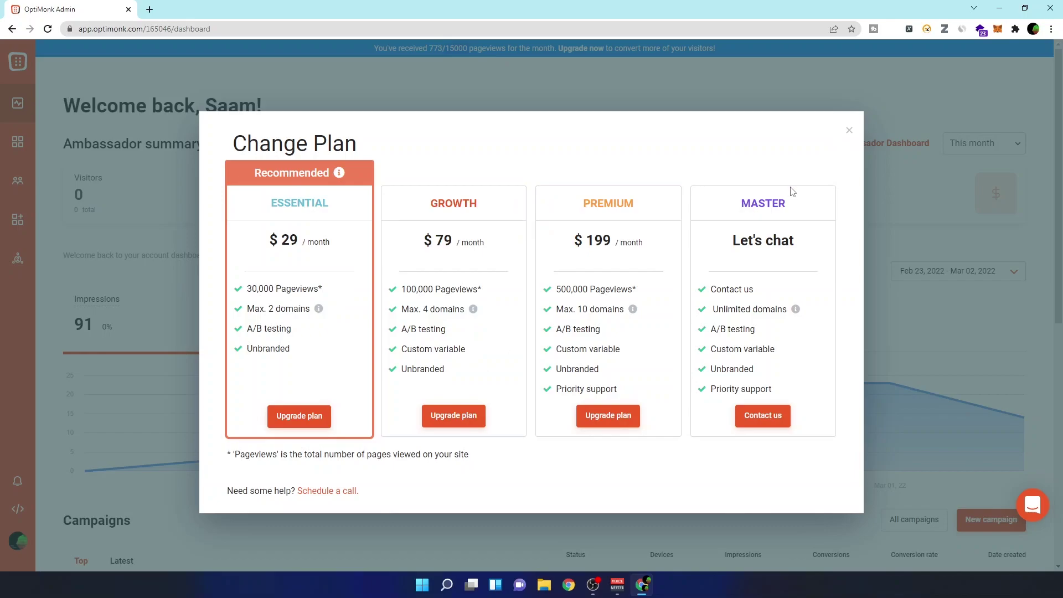
click(849, 131)
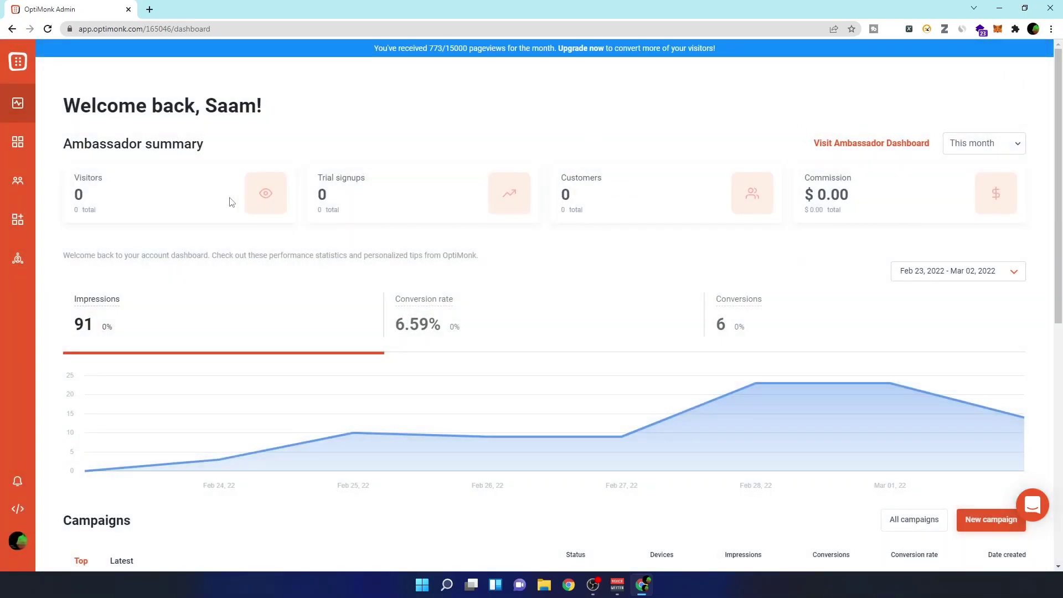
scroll(231, 202, down, 5)
scroll(158, 246, down, 1)
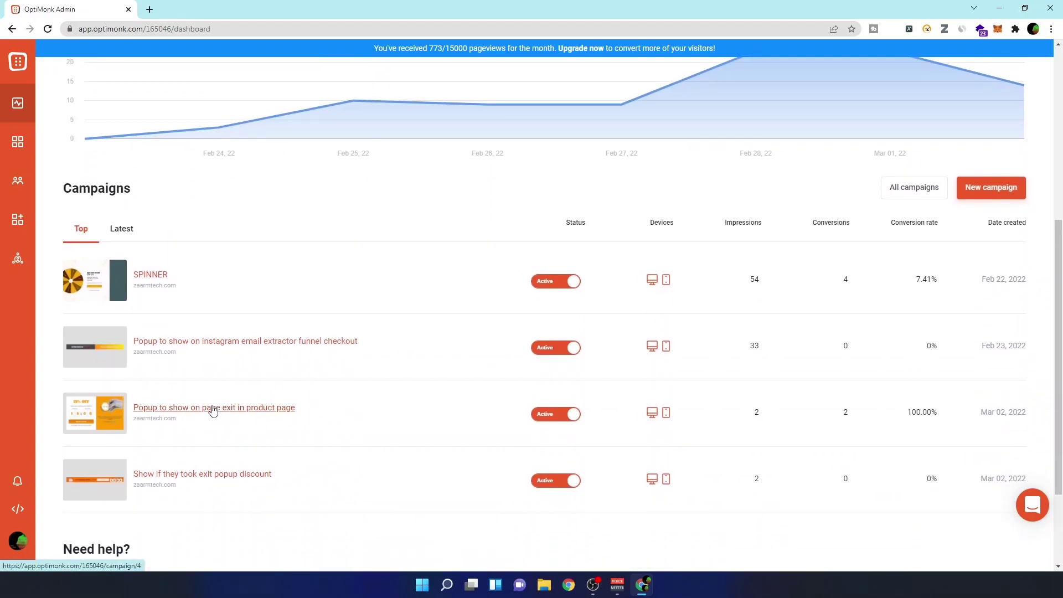
scroll(849, 135, up, 2)
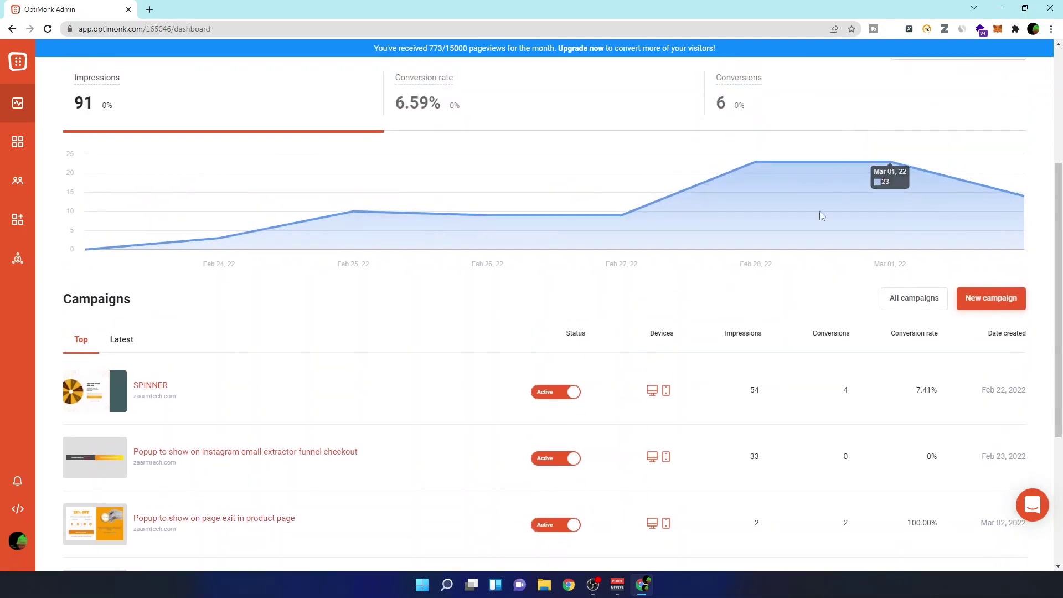
Step: Start a new campaign and browse the available message templates
click(998, 303)
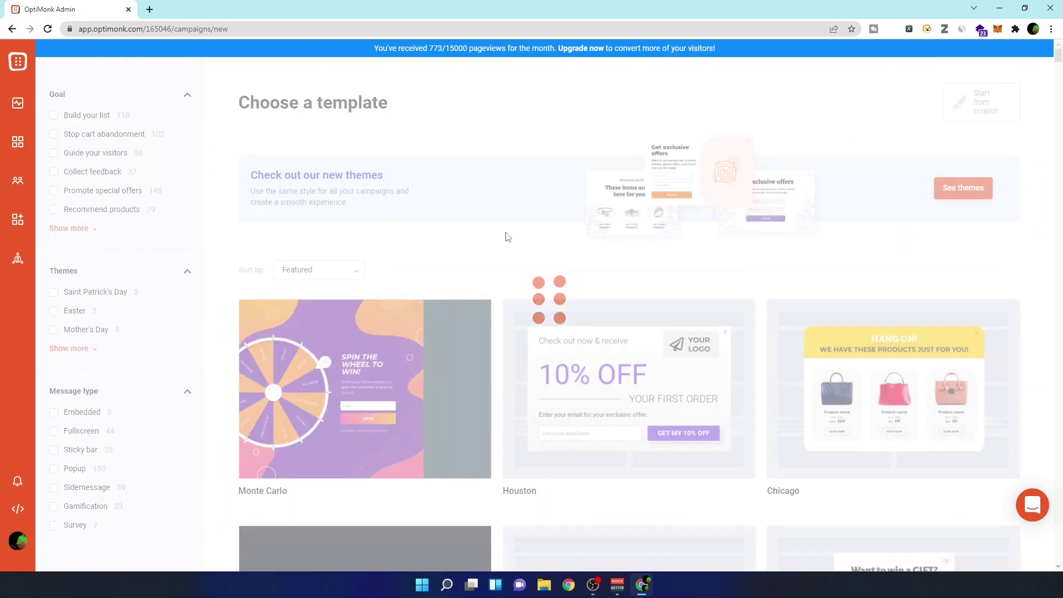
scroll(508, 235, down, 6)
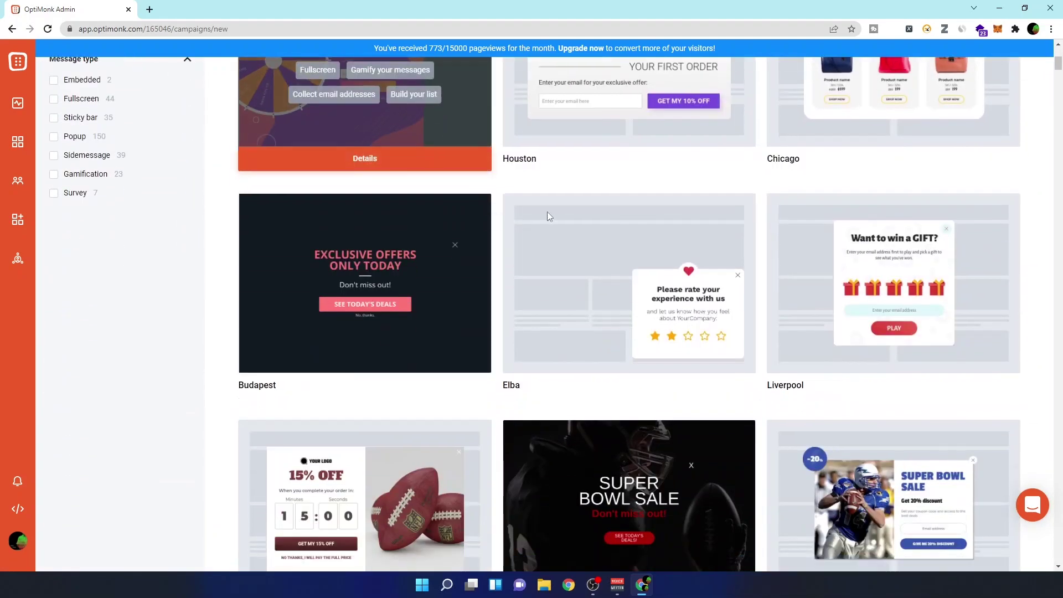
mouse_move(707, 324)
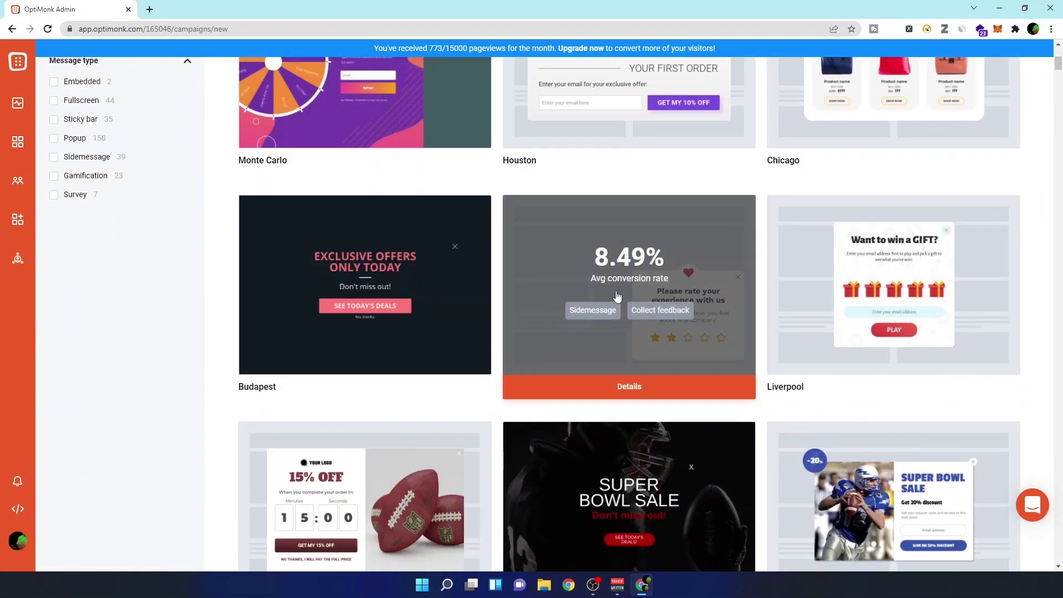
scroll(603, 197, up, 3)
scroll(643, 235, down, 3)
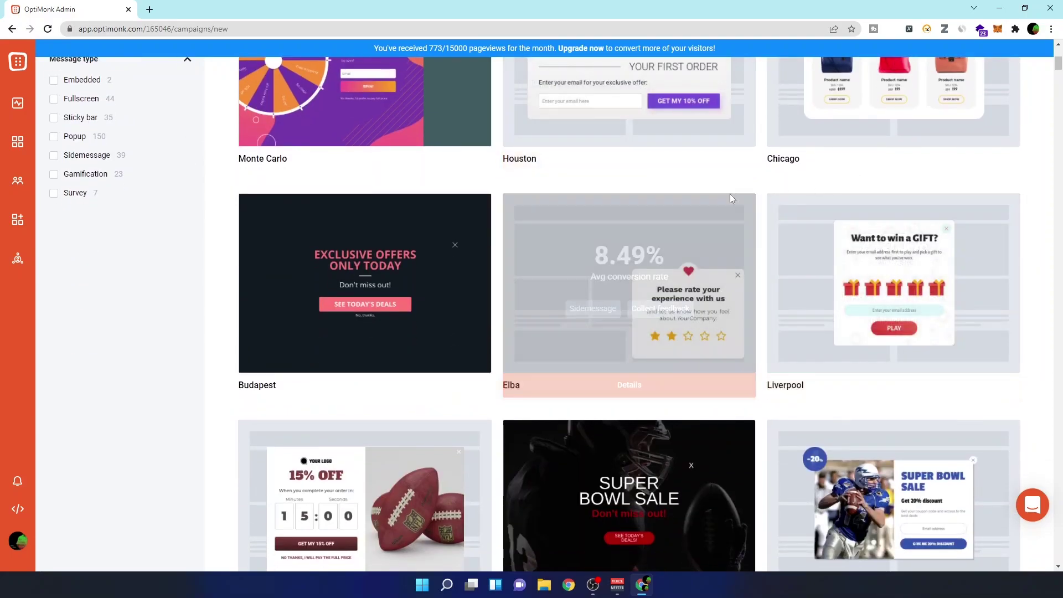
scroll(527, 245, up, 4)
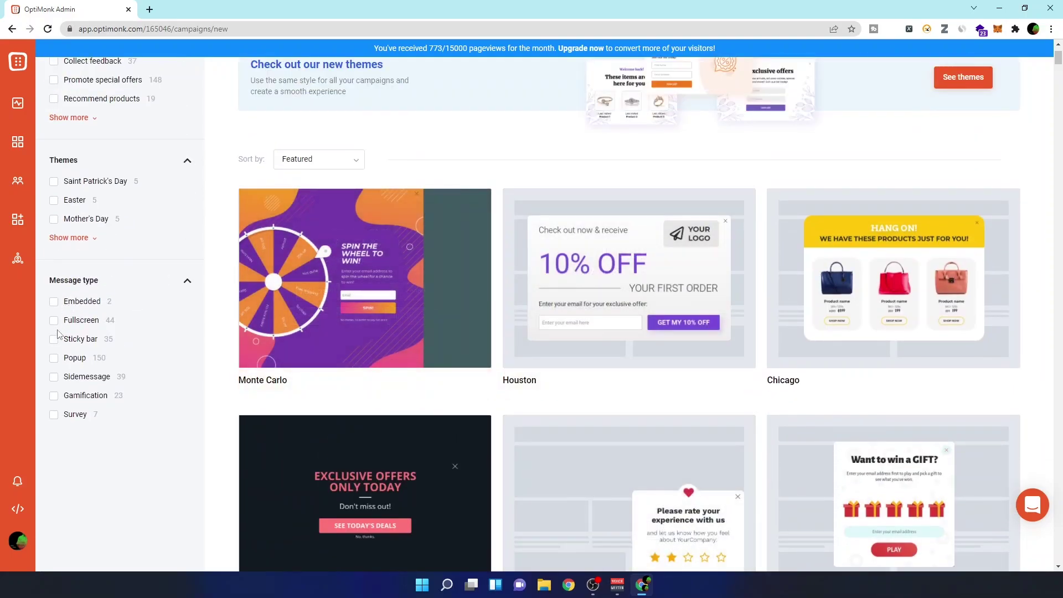
Step: Filter the campaign templates by the Popup message type and browse the matching designs
click(53, 358)
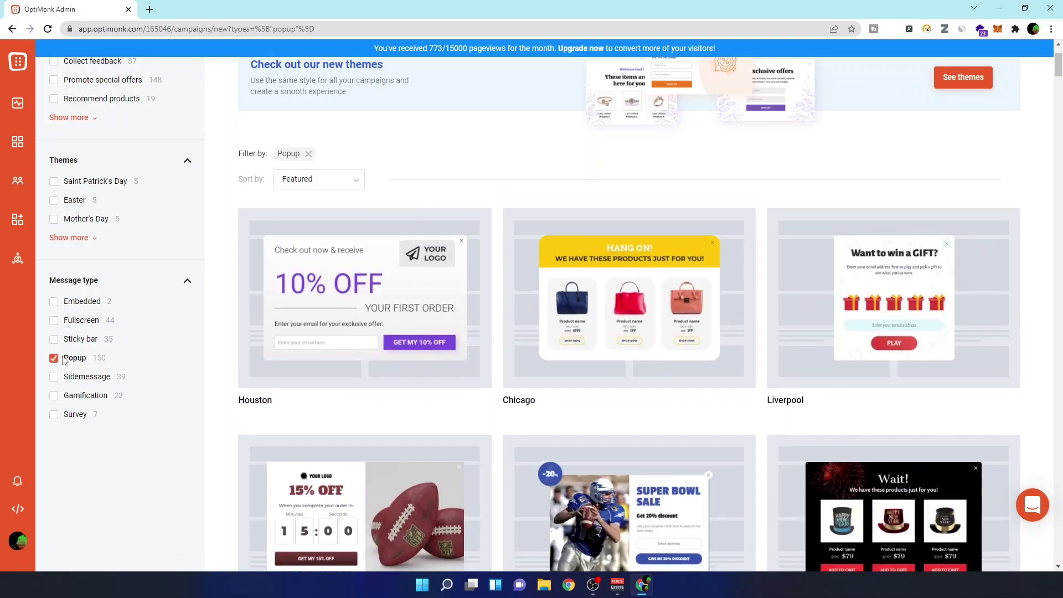
scroll(546, 246, down, 4)
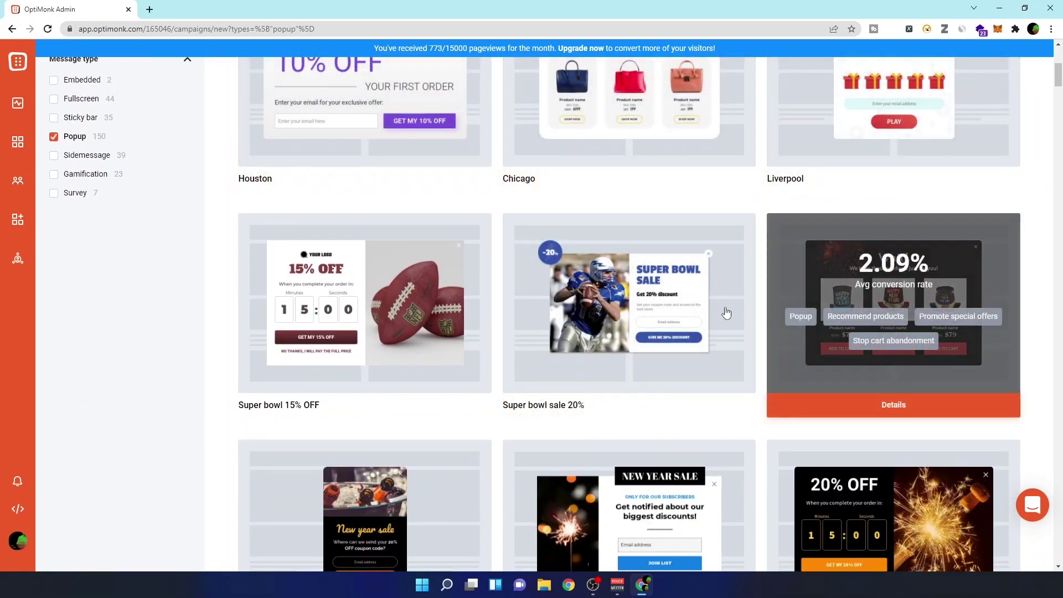
scroll(637, 302, up, 6)
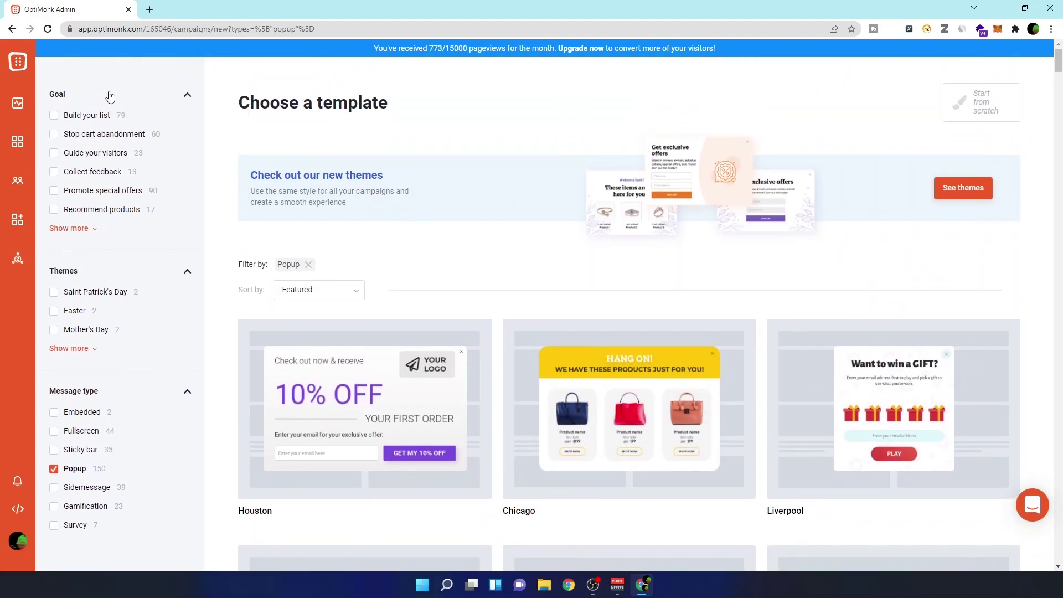
Step: Open the full campaigns list and bring up the OptiMonk installation code for a custom website
click(19, 143)
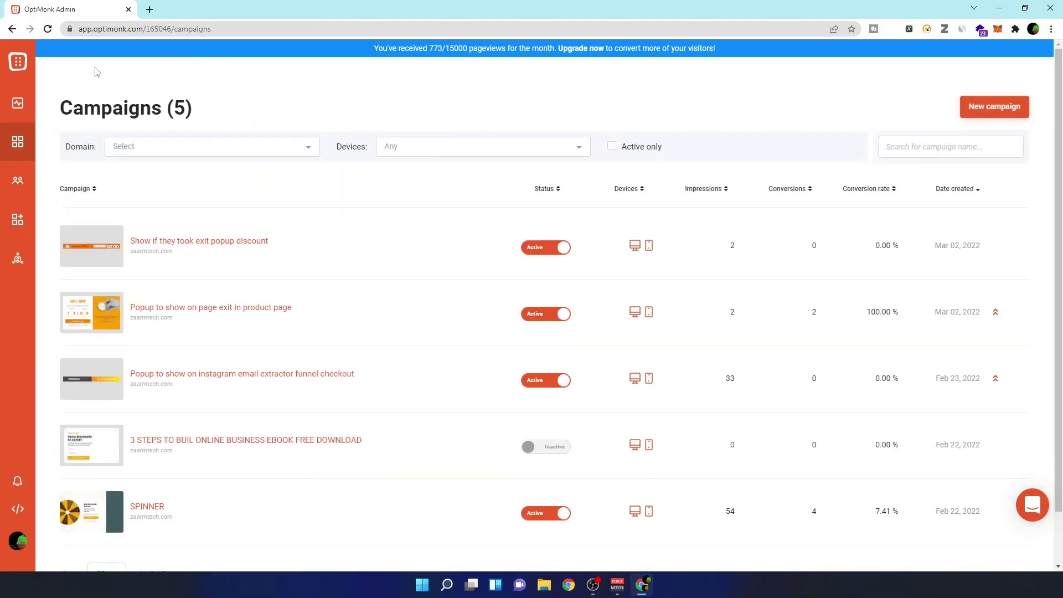
click(18, 510)
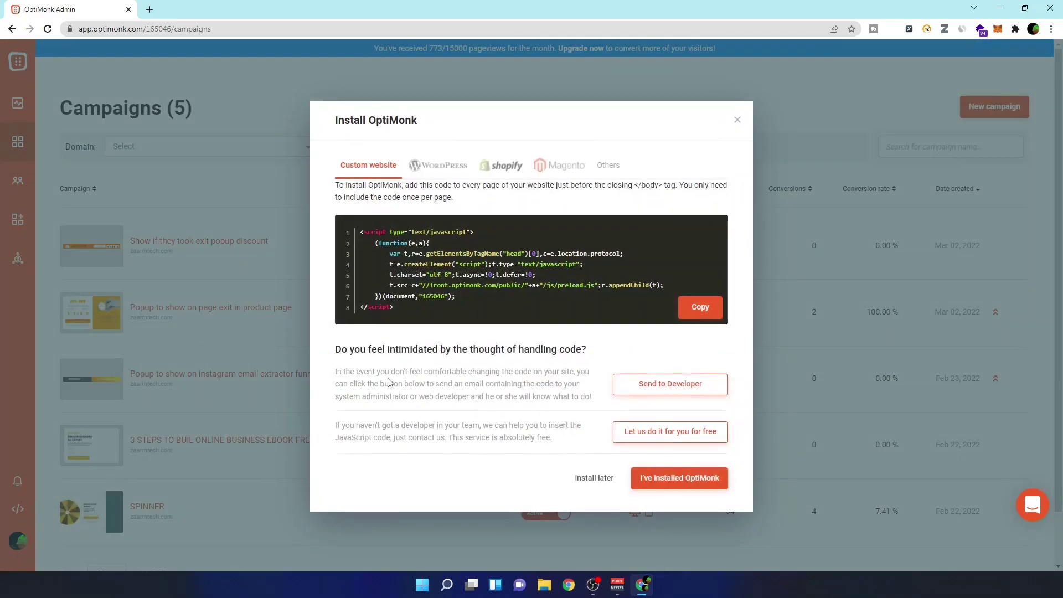
Step: Highlight the custom website installation code, open the plugin page linked in the WordPress instructions, and return to the installation dialog
drag(414, 316, 357, 242)
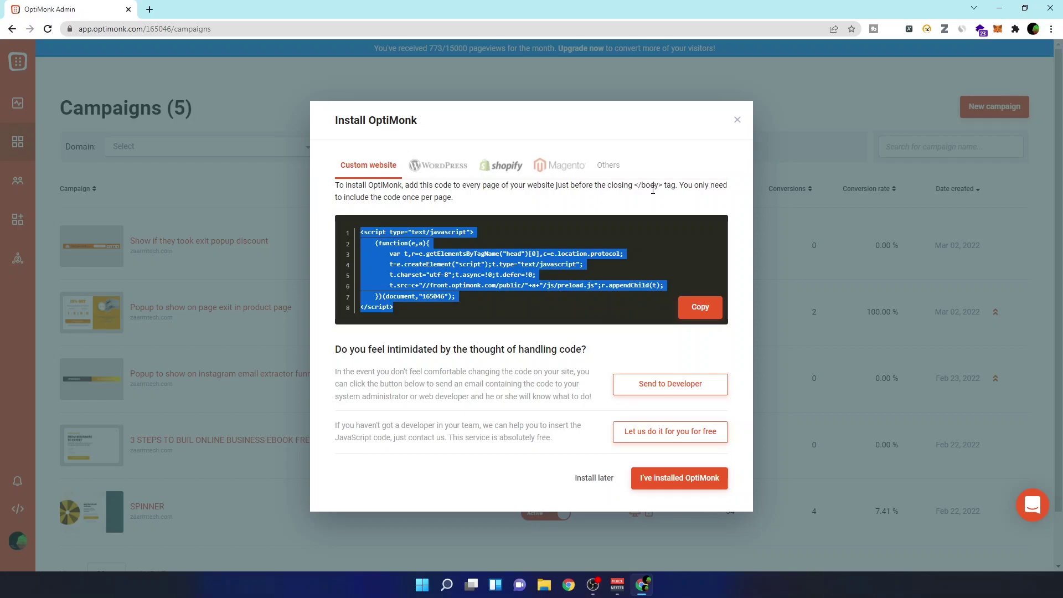
click(443, 168)
click(636, 262)
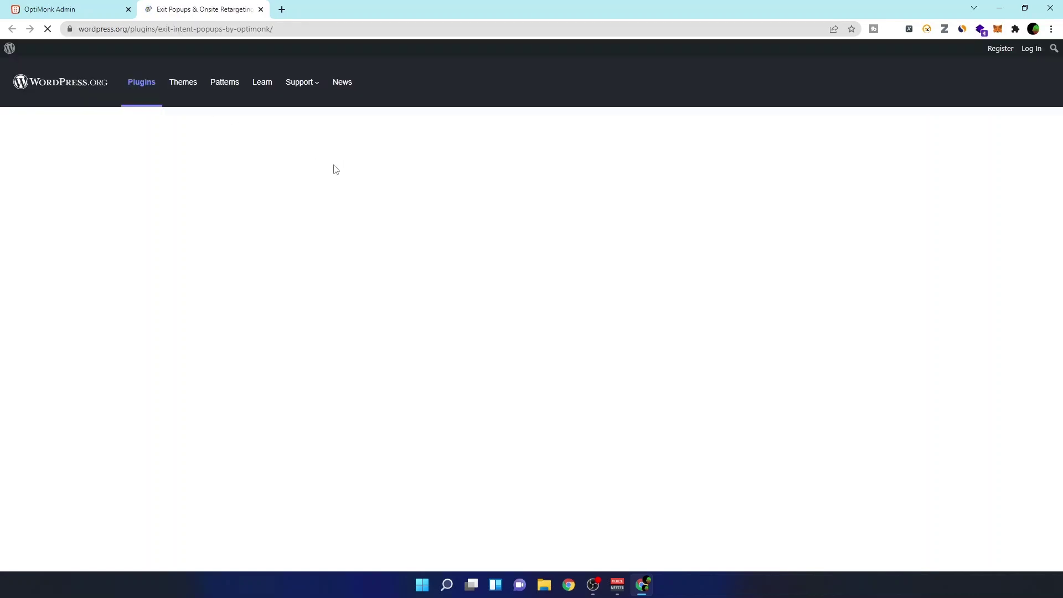
click(66, 9)
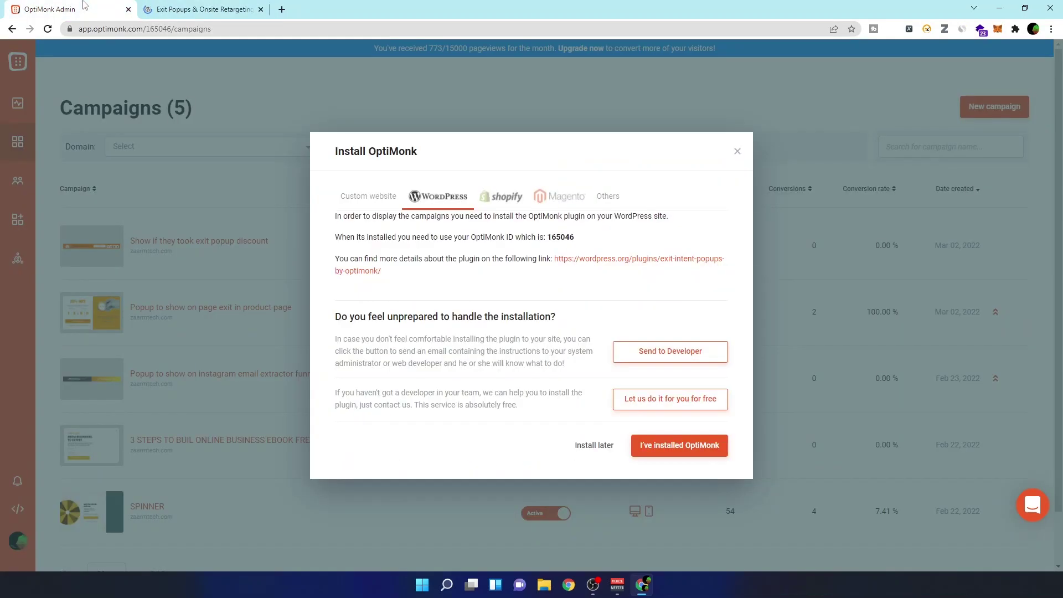
Step: Review the installation instructions for Shopify, Magento and other platforms, then return to the custom website code and mark OptiMonk as installed
click(490, 199)
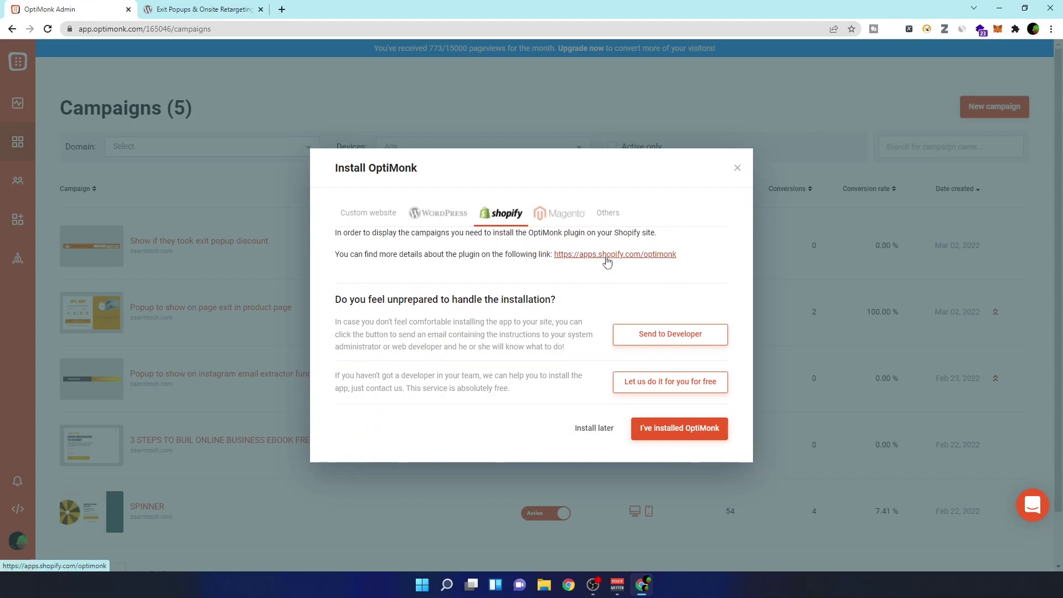
click(575, 220)
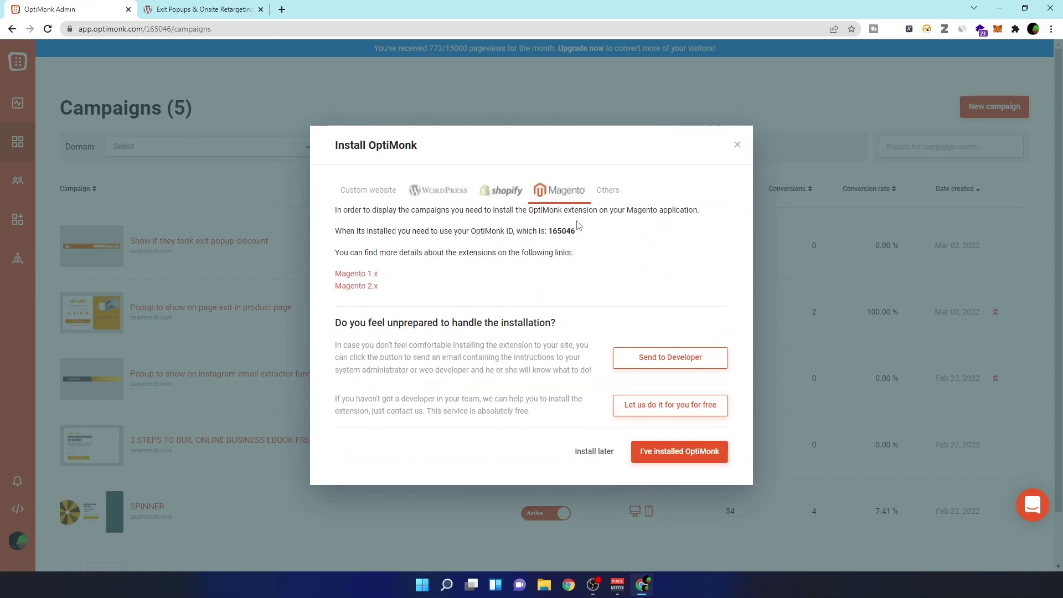
click(608, 191)
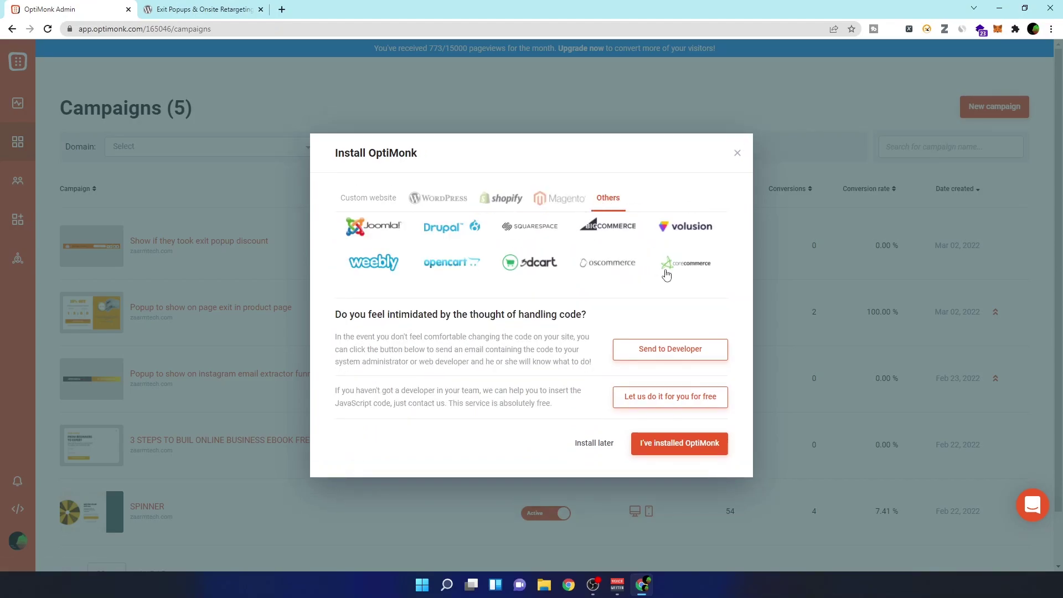
click(369, 198)
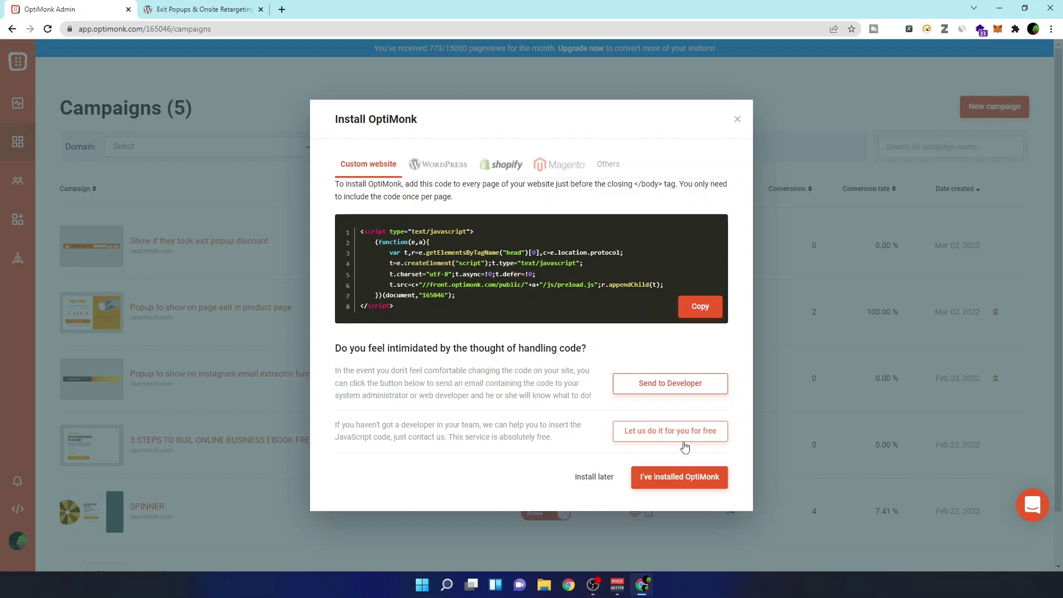
click(687, 474)
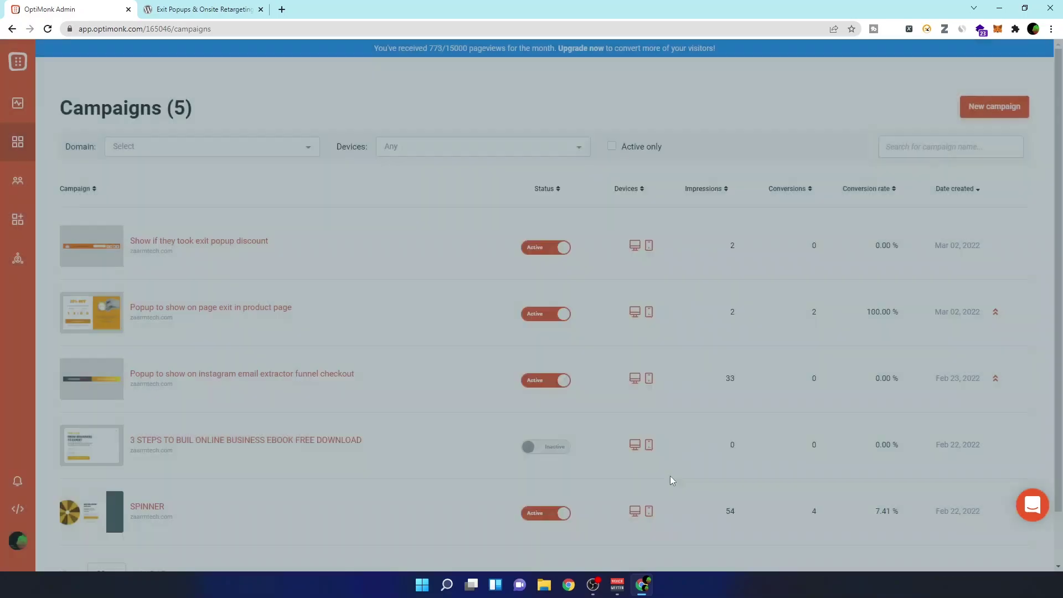
Step: Glance at the new campaign templates, then open Variant 1 of the "Popup to show on page exit in product page" campaign for editing
click(994, 107)
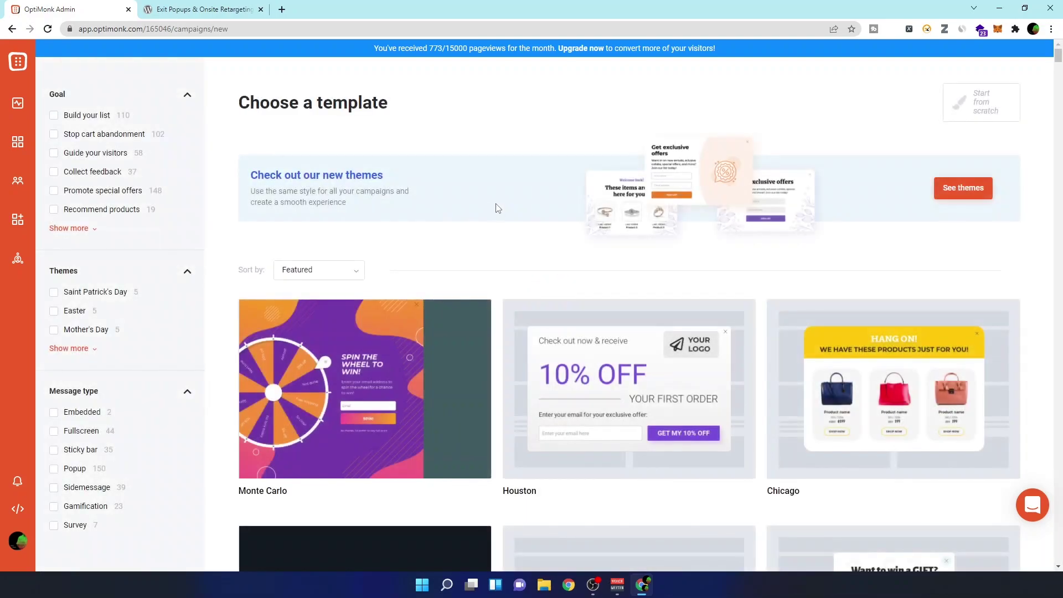
click(22, 133)
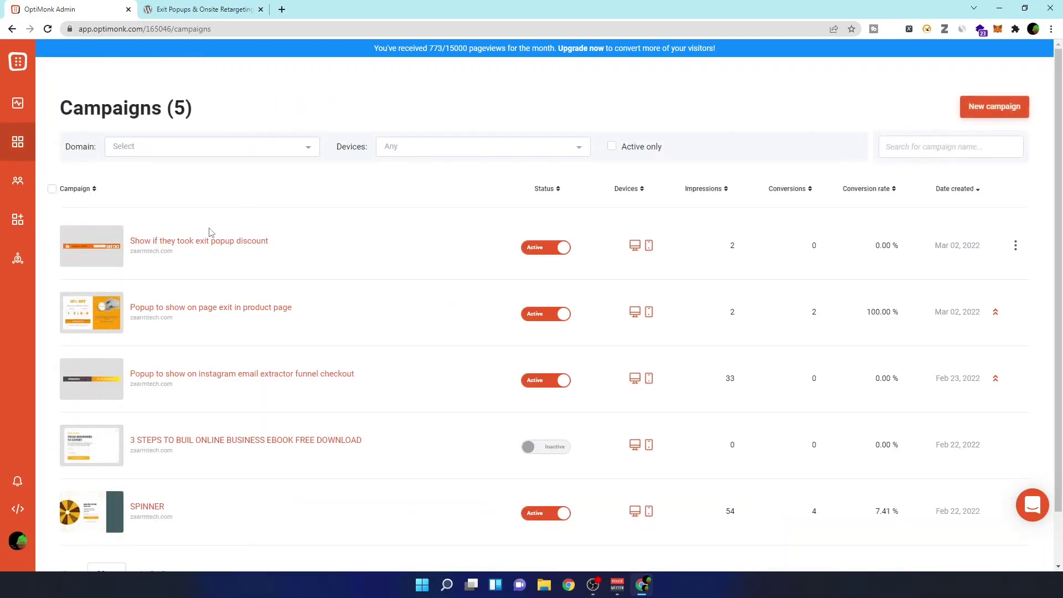
click(161, 307)
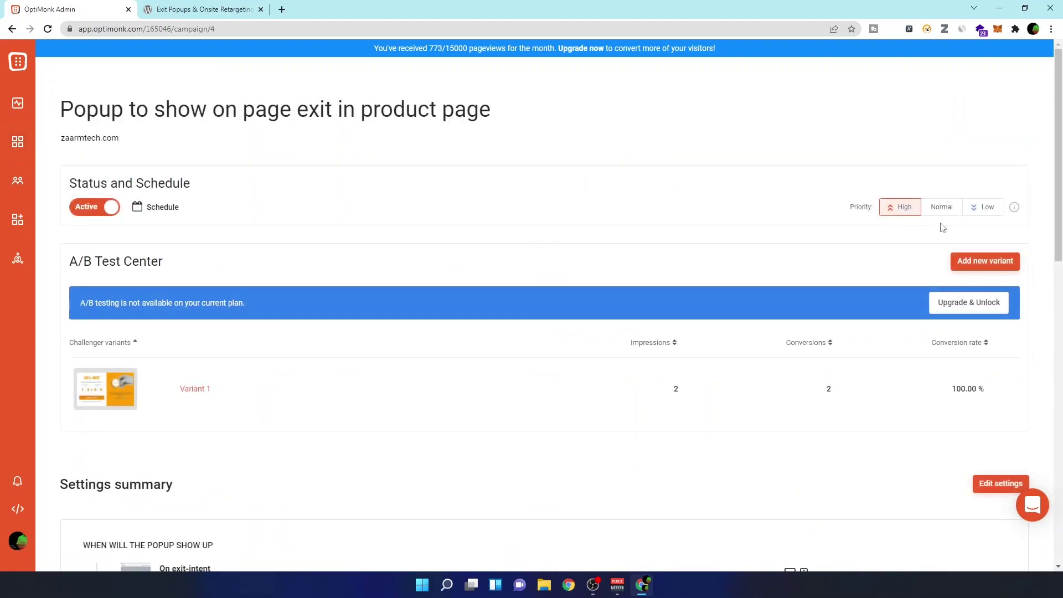
click(203, 389)
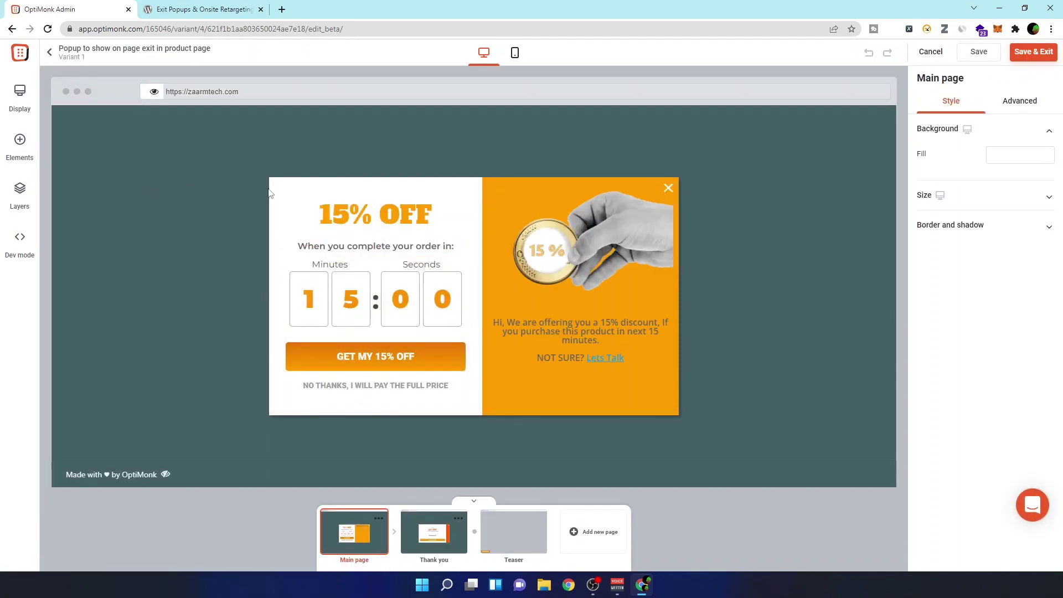
Step: Inspect the popup's headline text and countdown settings, and look through the elements available for adding to the design
click(336, 214)
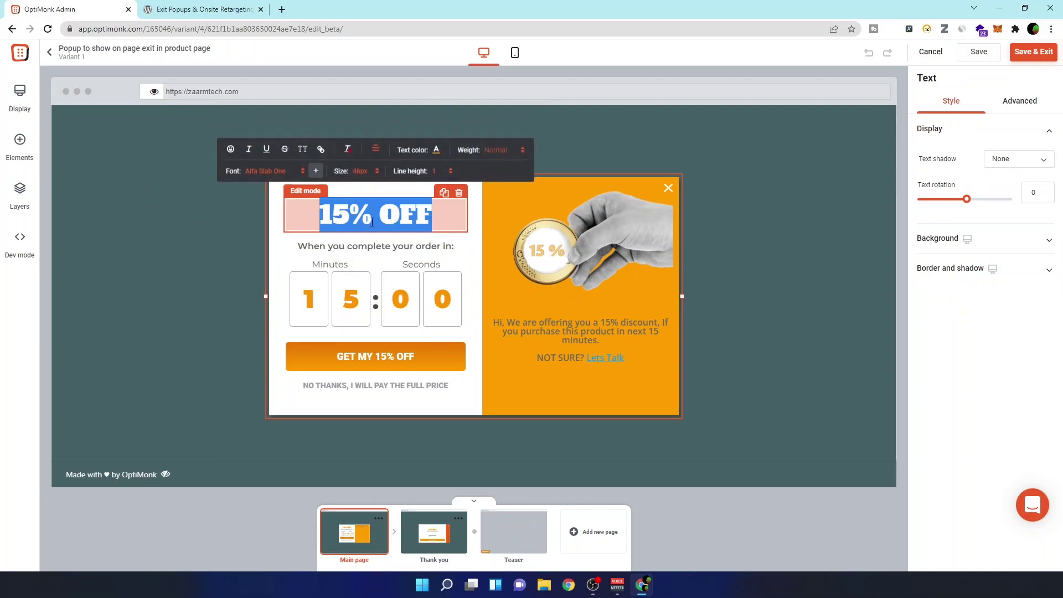
drag(380, 214, 441, 214)
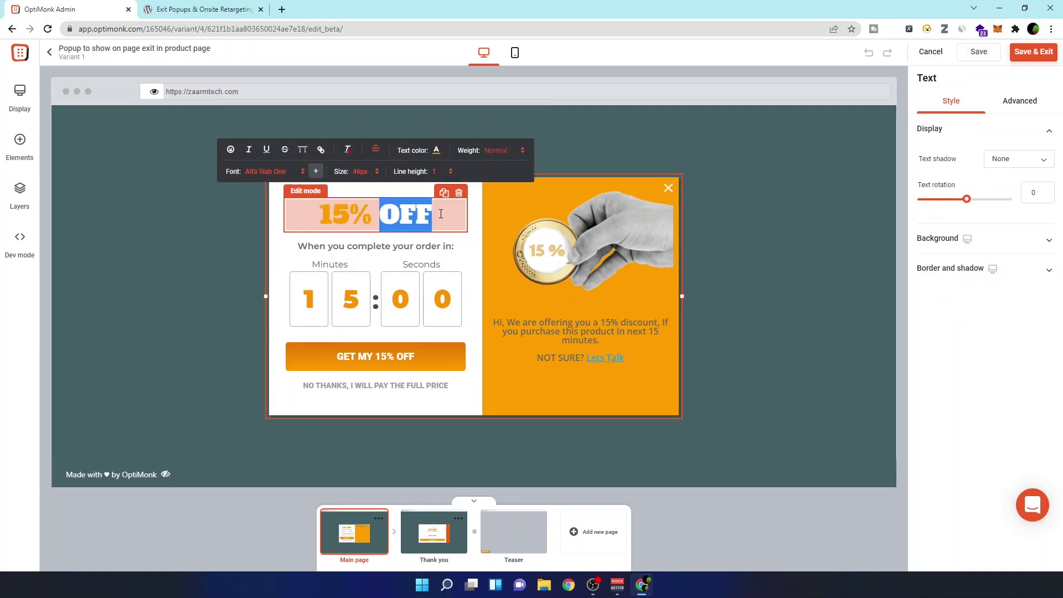
click(399, 219)
drag(371, 216, 321, 220)
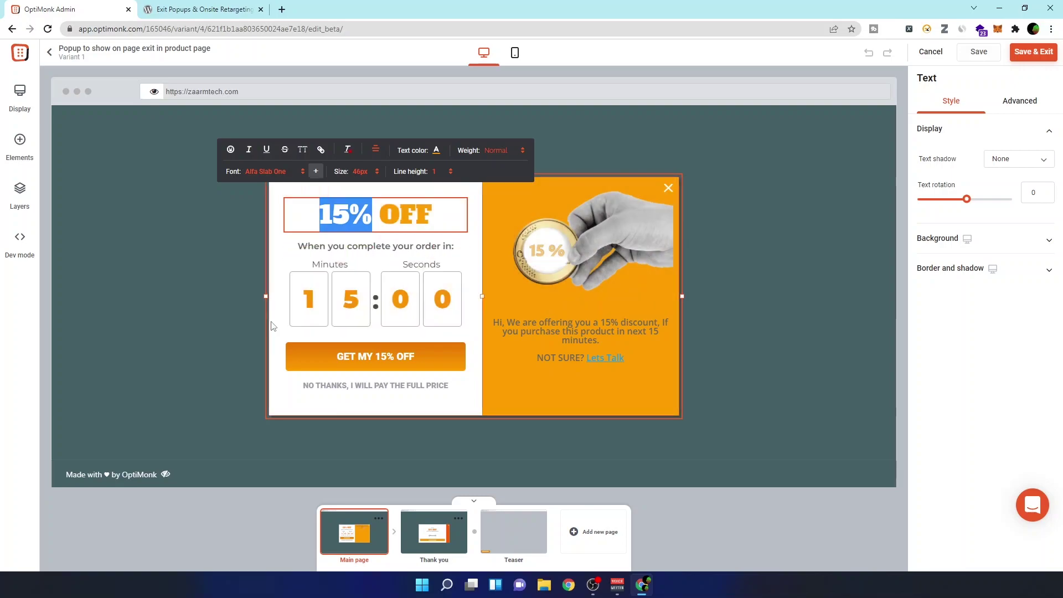
click(312, 304)
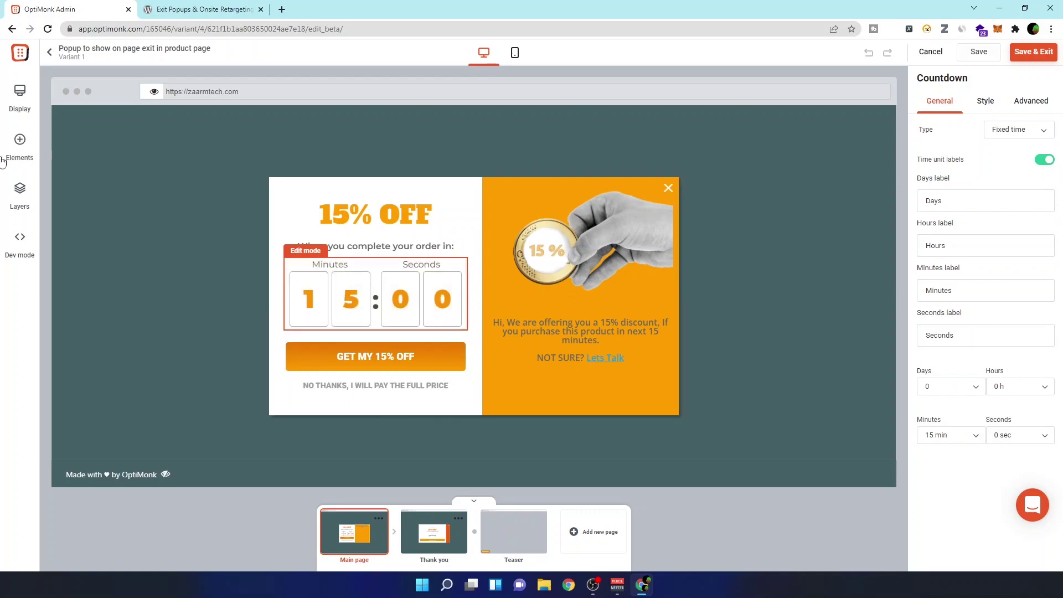
click(20, 145)
scroll(71, 282, down, 1)
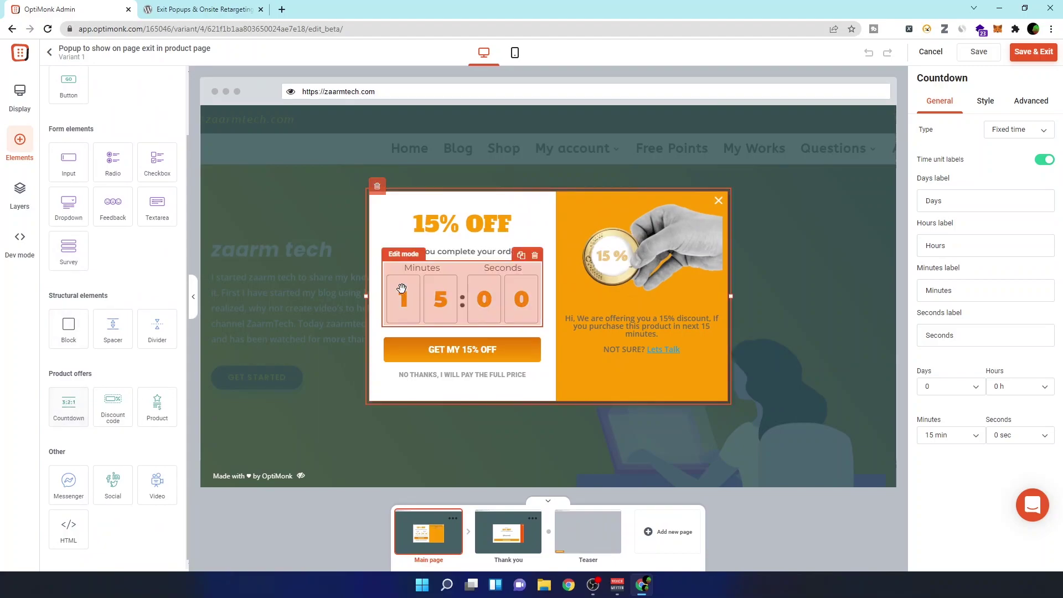
Step: Inspect the text and click actions of the discount and rejection buttons, and check the URL behind the "Lets Talk" link
click(462, 350)
double_click(488, 350)
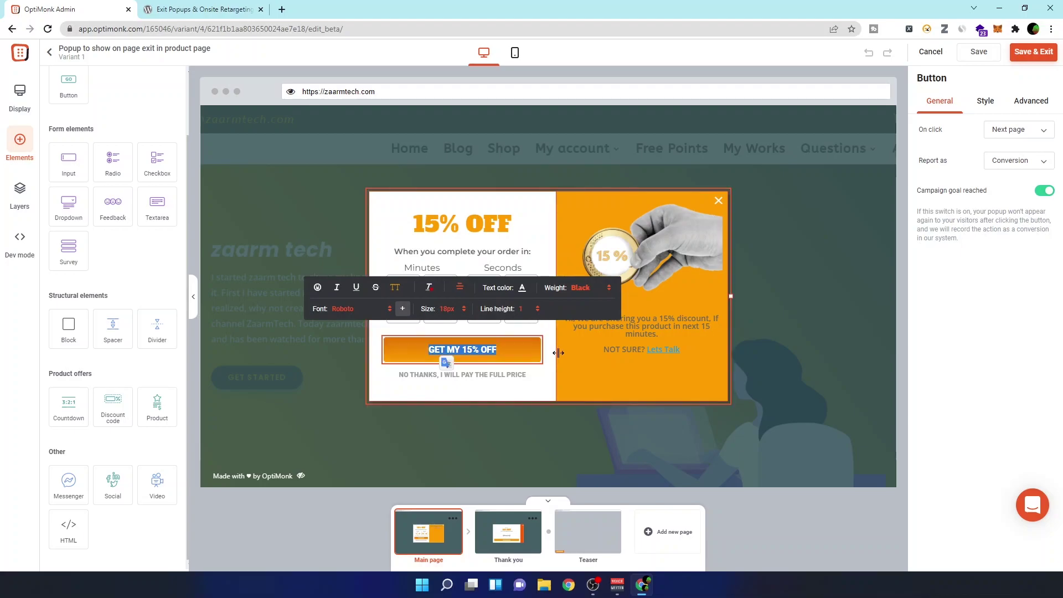
click(518, 376)
double_click(488, 375)
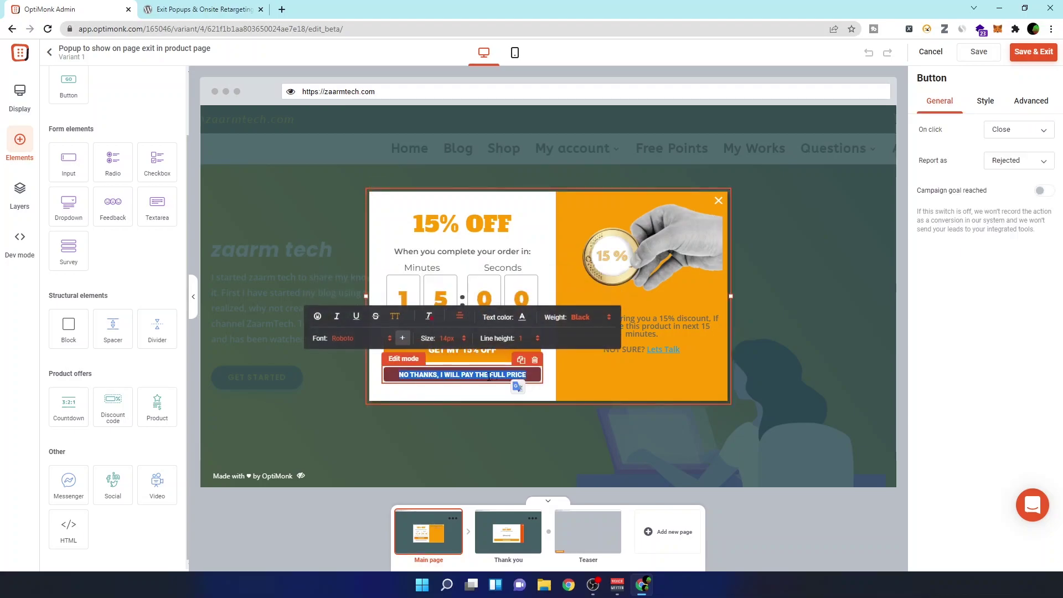
double_click(661, 353)
click(659, 352)
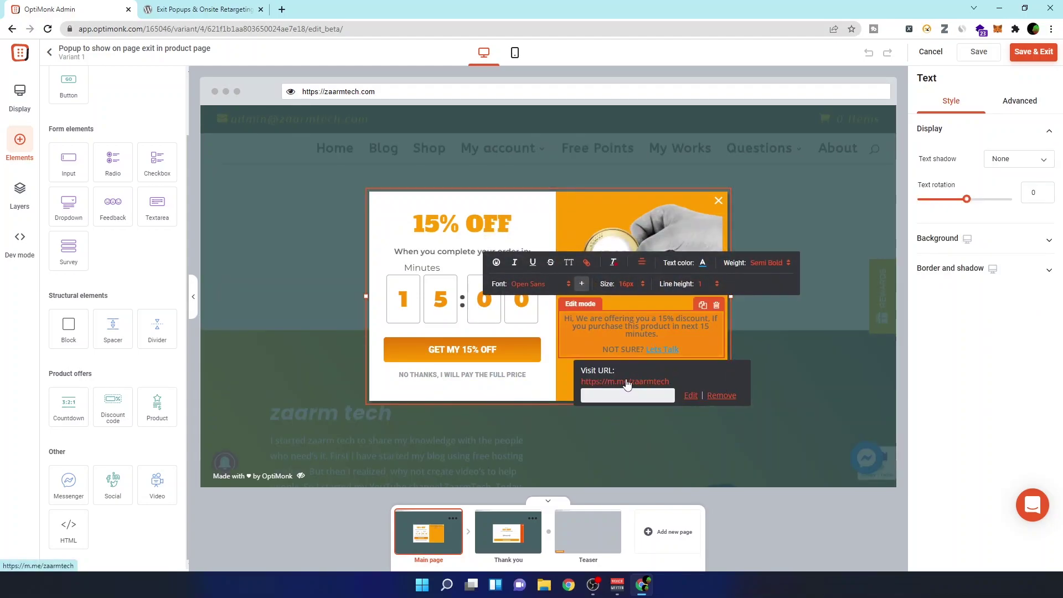
Step: Review the Thank you page with its coupon code settings and the Teaser page's display settings
click(511, 541)
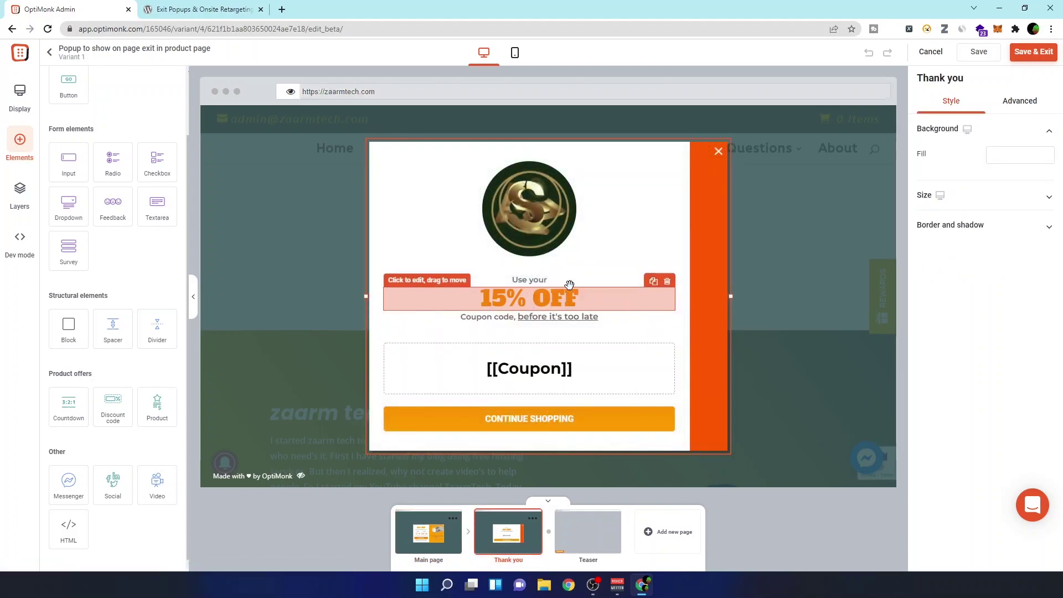
click(554, 366)
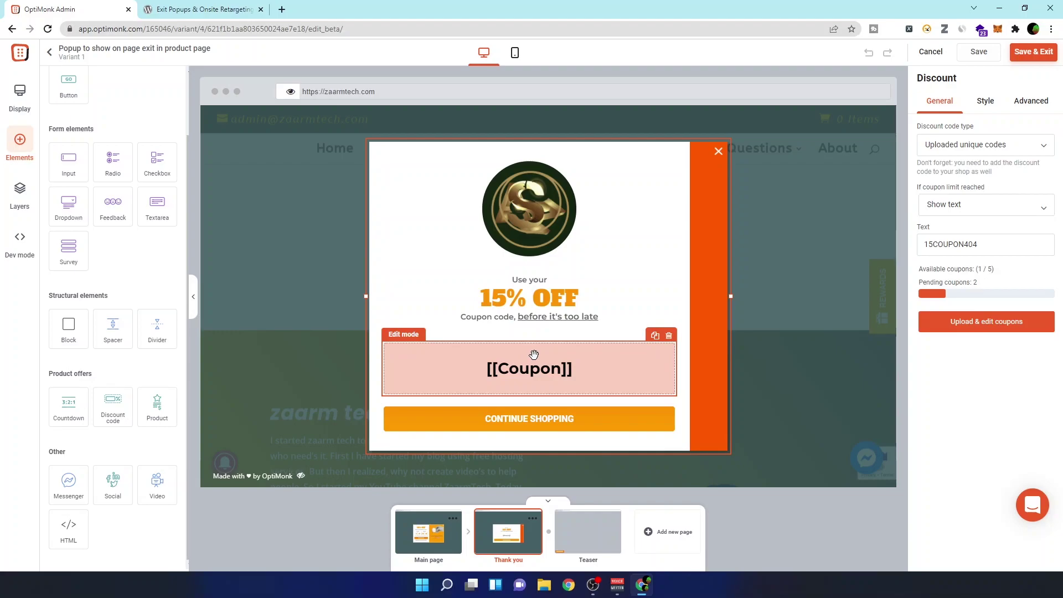
click(586, 530)
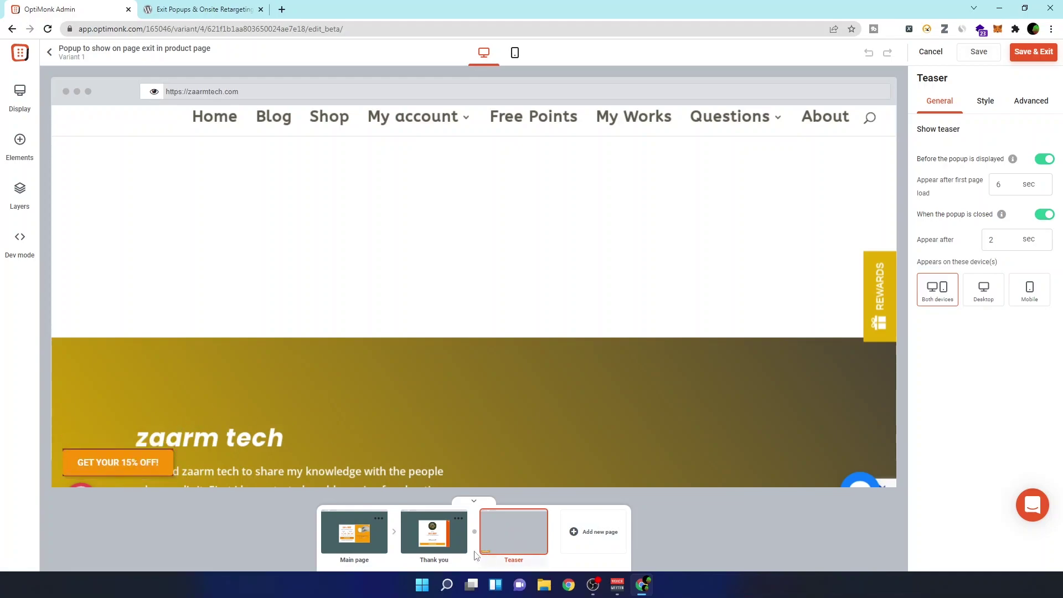
click(429, 536)
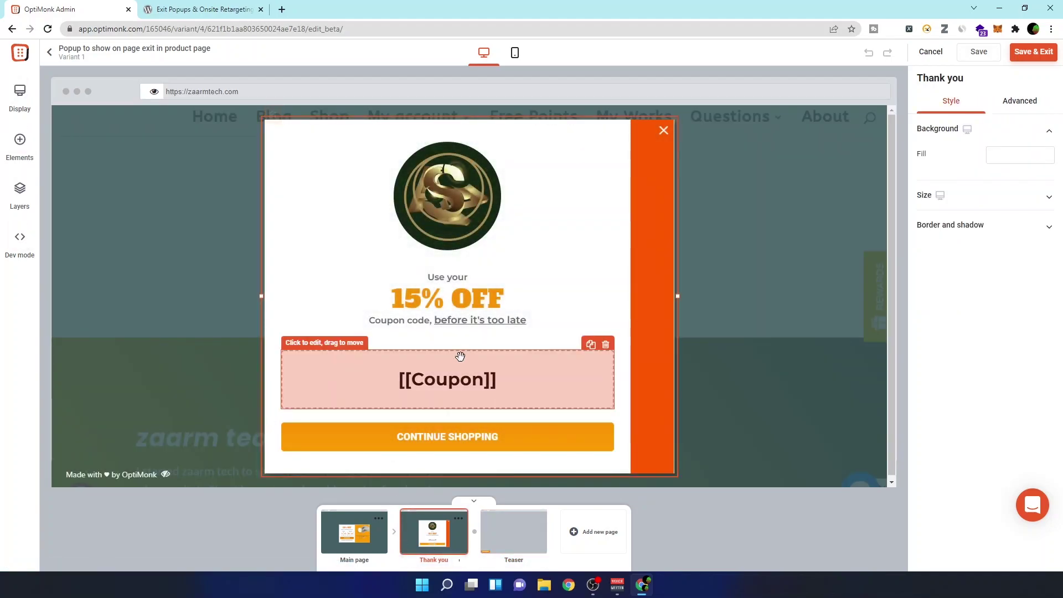
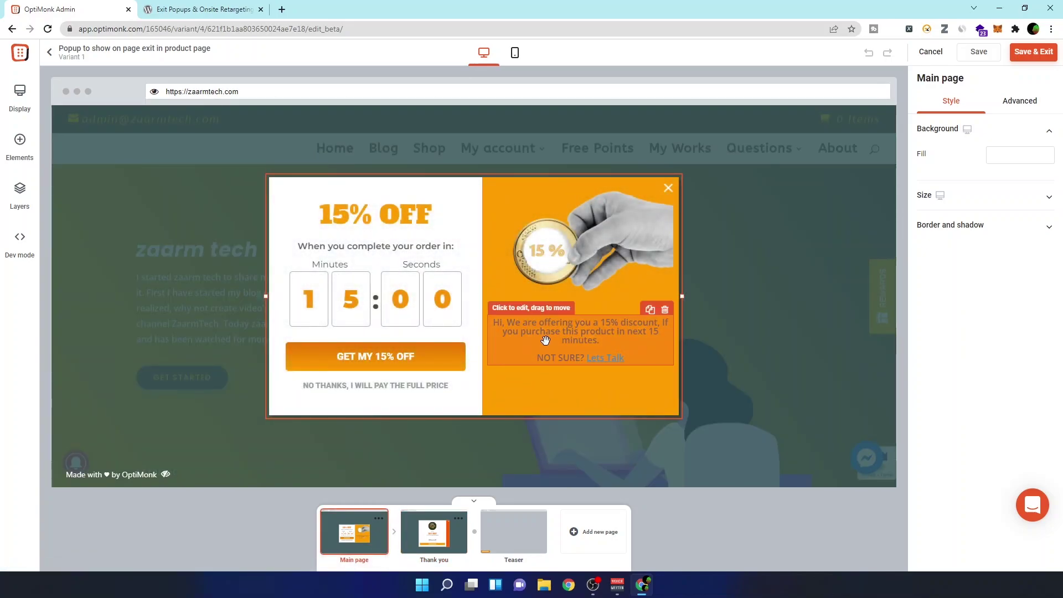
Step: Save the popup design, leave the editor, and open the campaign's settings for editing
click(1025, 57)
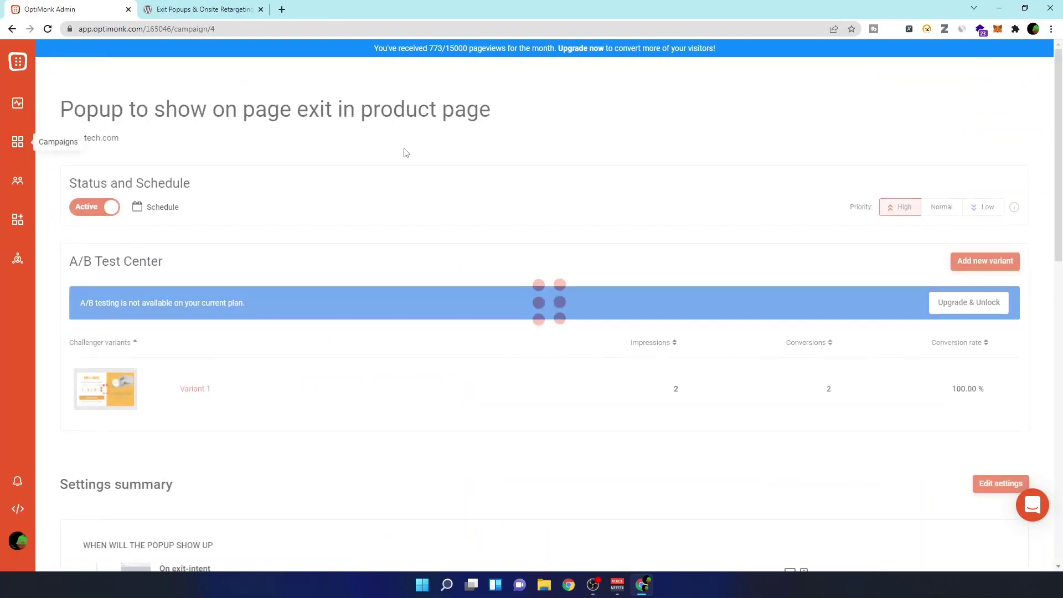
scroll(283, 241, down, 3)
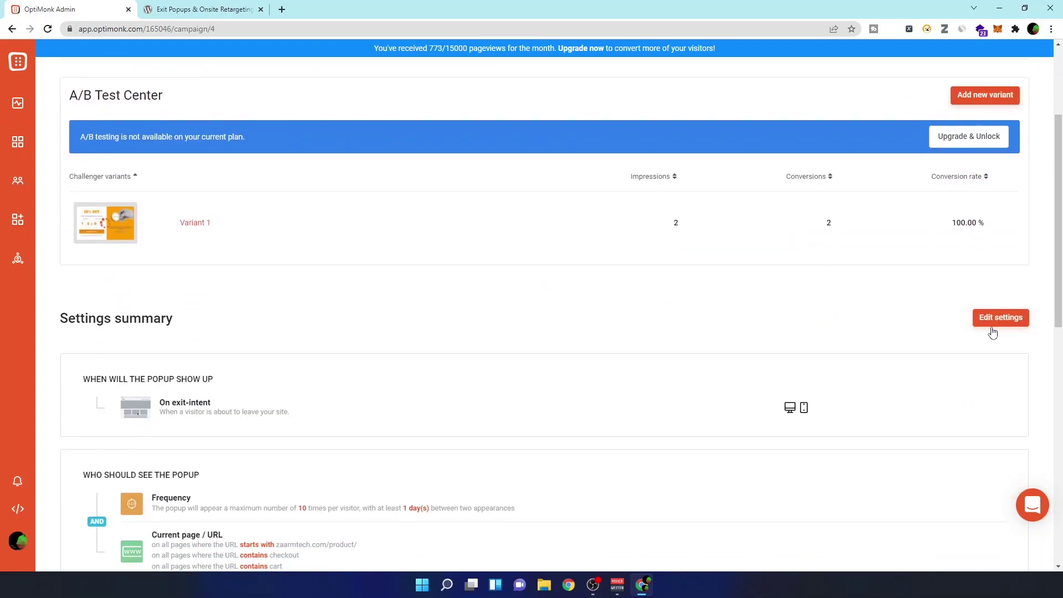
scroll(999, 328, up, 3)
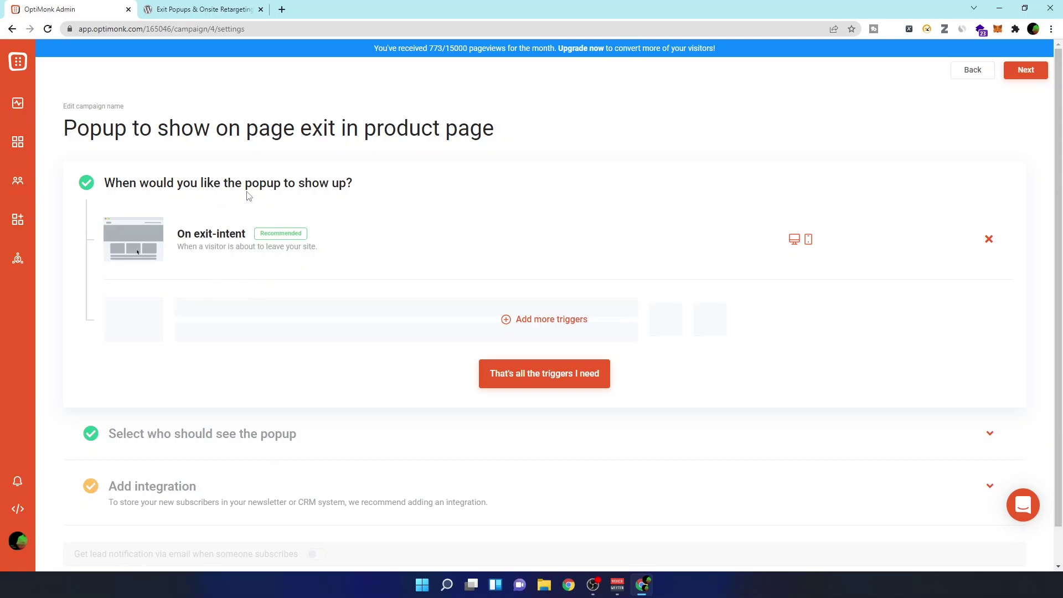
Step: Review the popup's exit-intent trigger and the other available trigger types, leaving the list without adding one
click(541, 375)
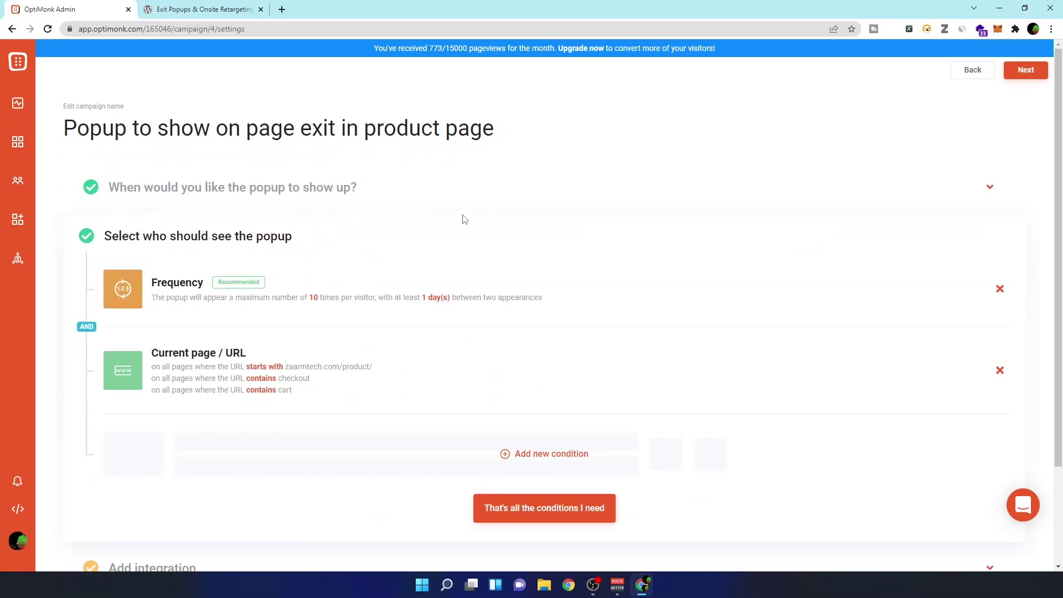
click(464, 197)
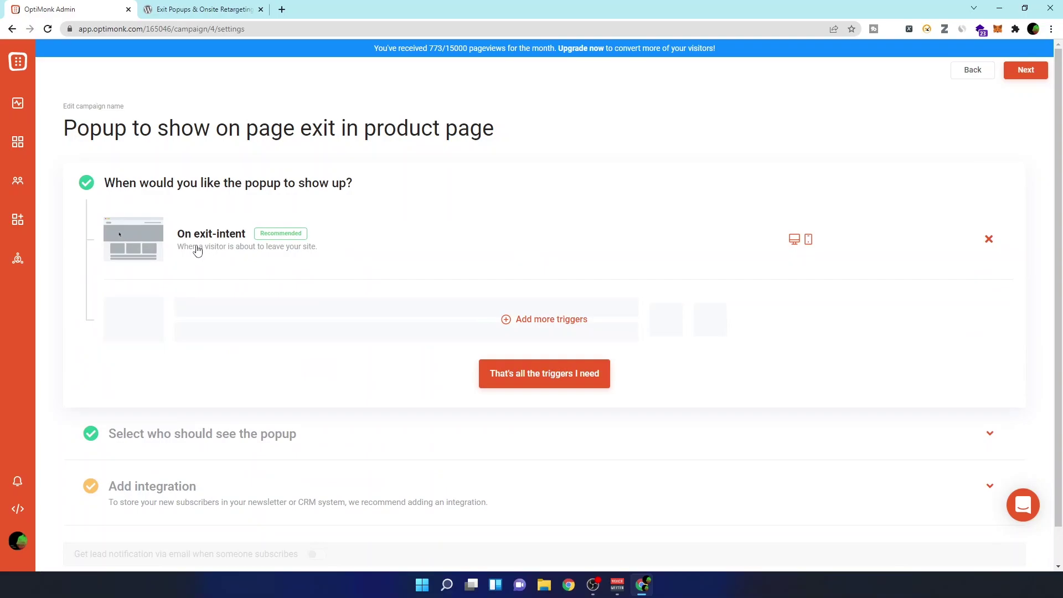
click(532, 319)
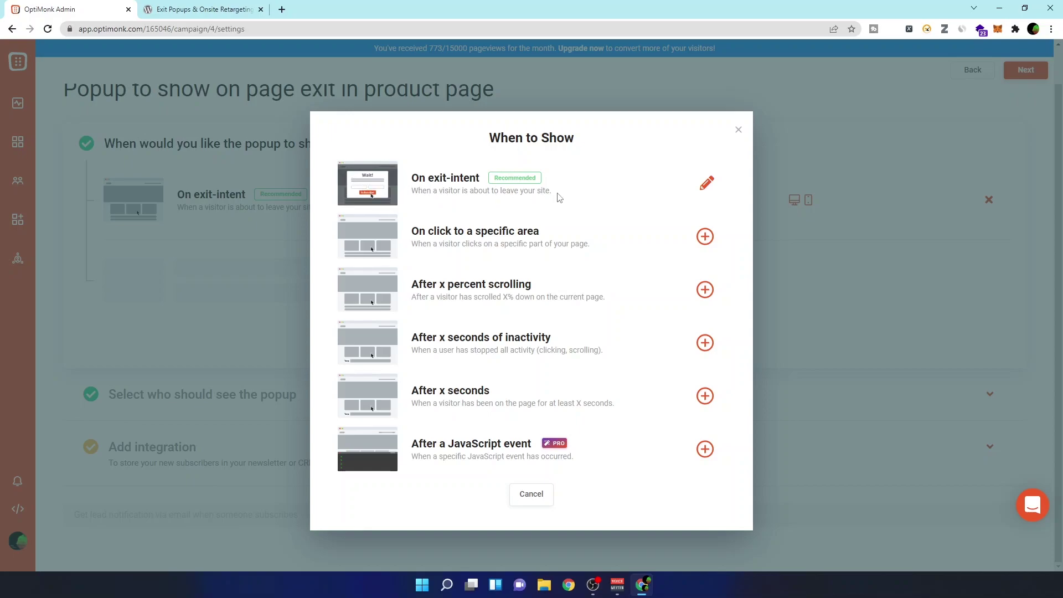
drag(556, 194, 409, 194)
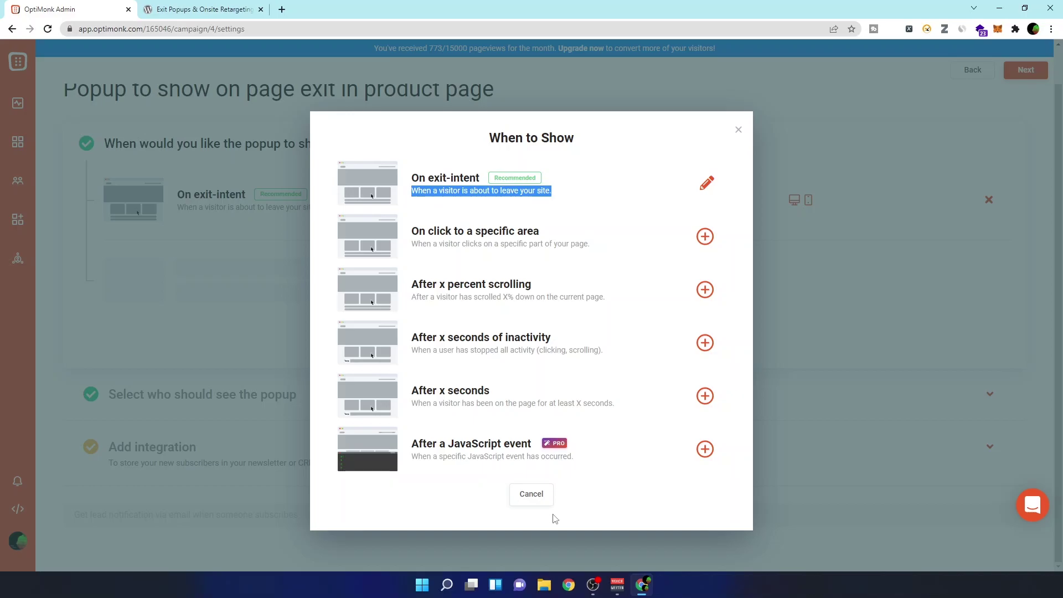
click(537, 493)
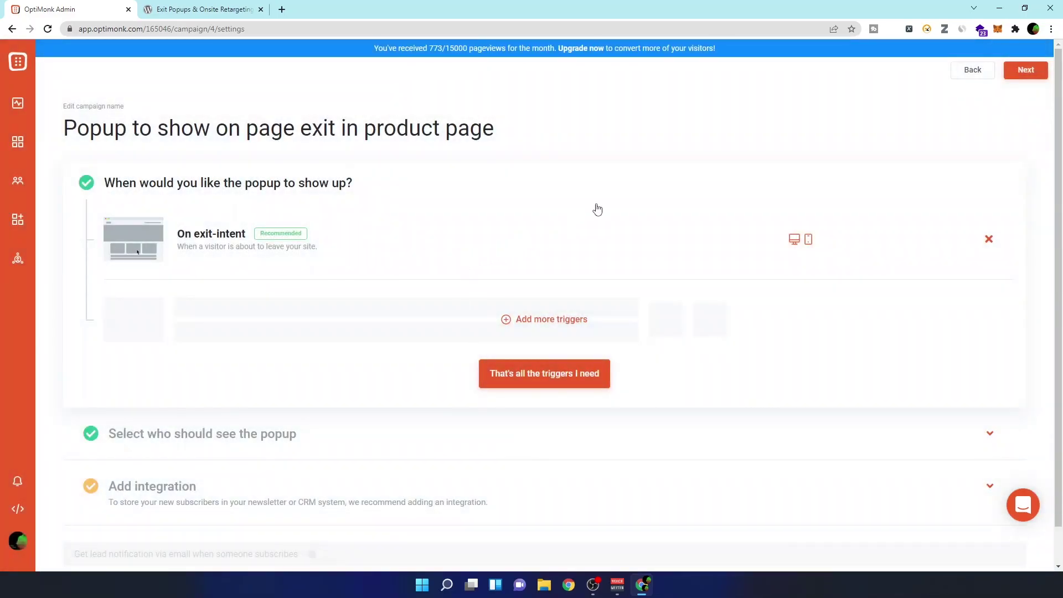
Step: Accept the popup's triggers and set its frequency condition to a maximum of 2 appearances per visitor
click(559, 369)
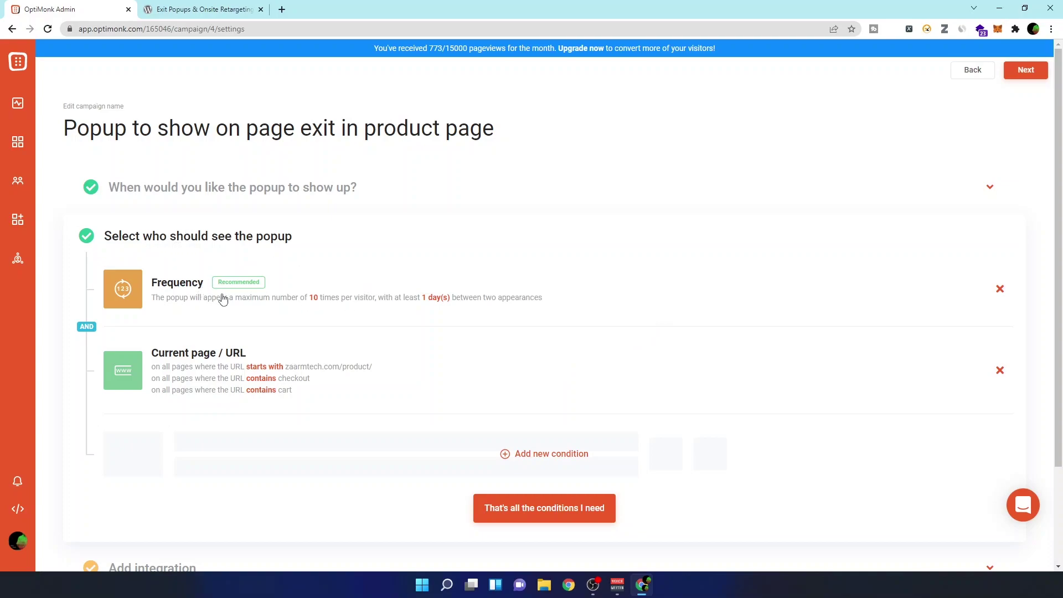
click(302, 297)
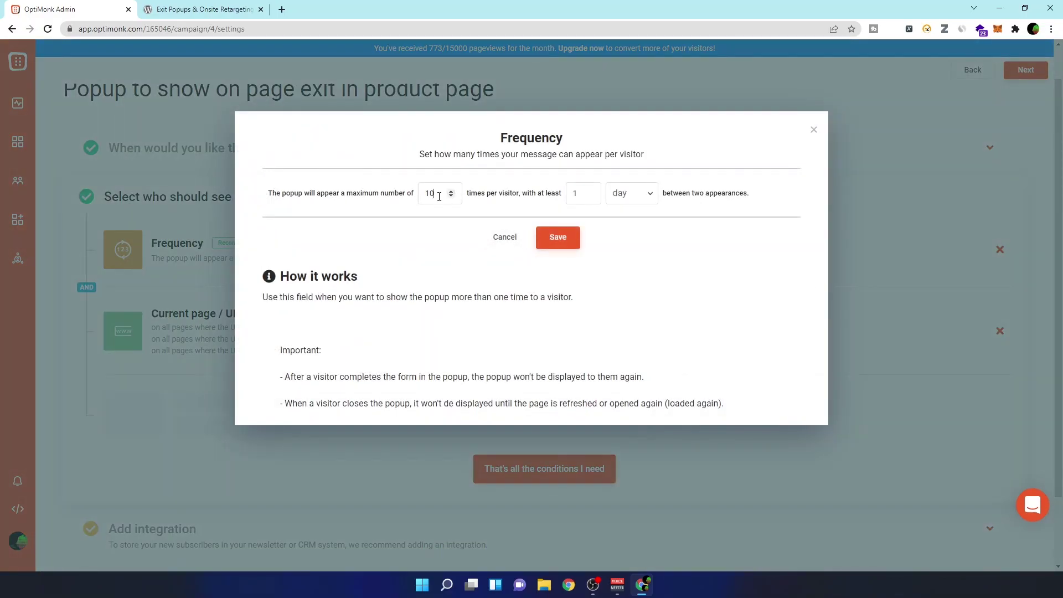
drag(439, 196, 426, 194)
click(560, 235)
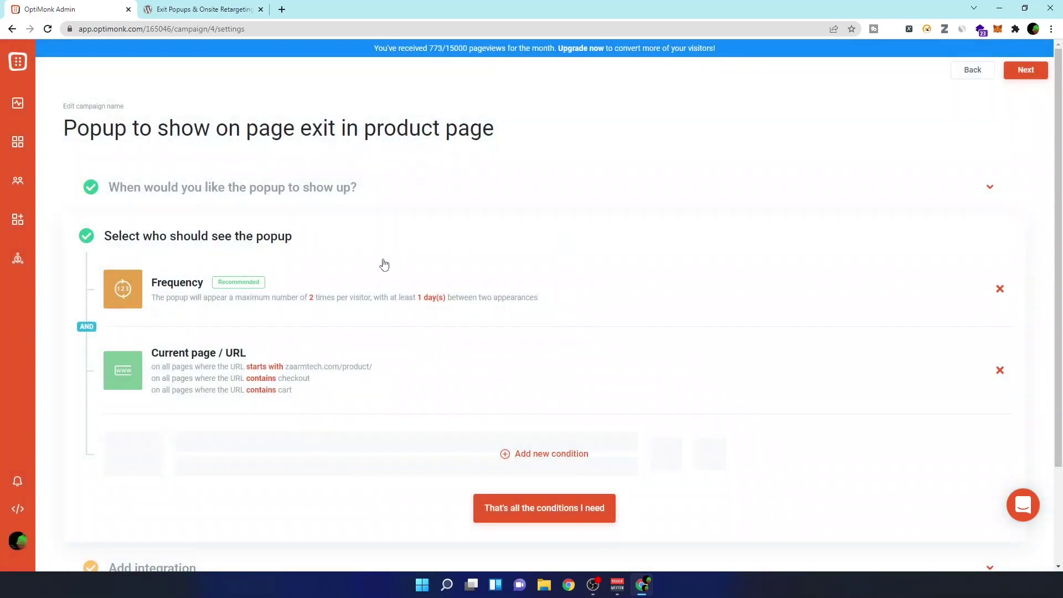
Step: Review the Current page / URL condition's rules and matching options, leaving the dialog without saving changes
scroll(336, 279, down, 2)
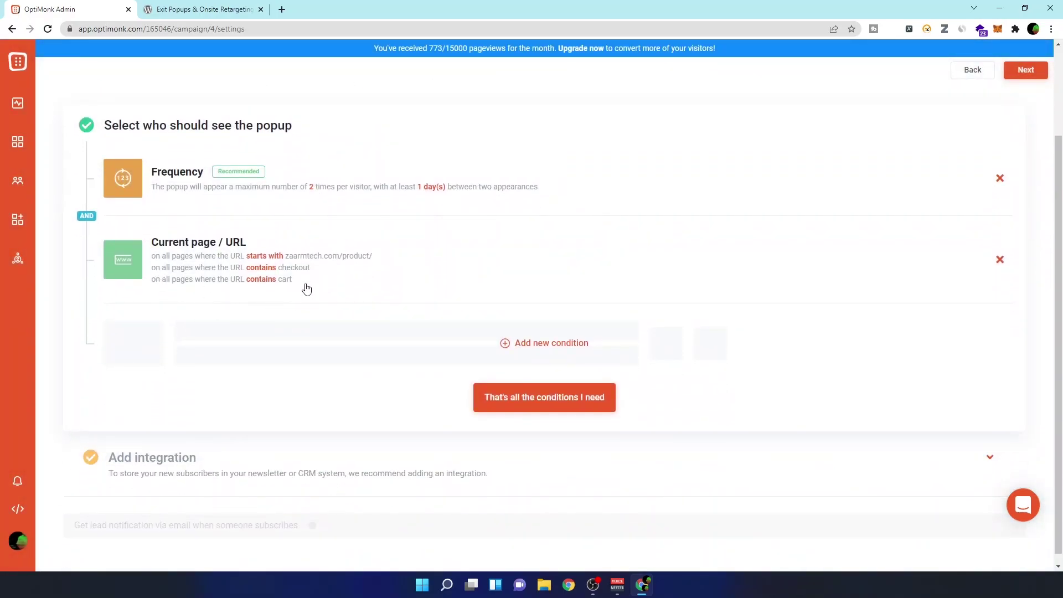
drag(304, 283, 152, 258)
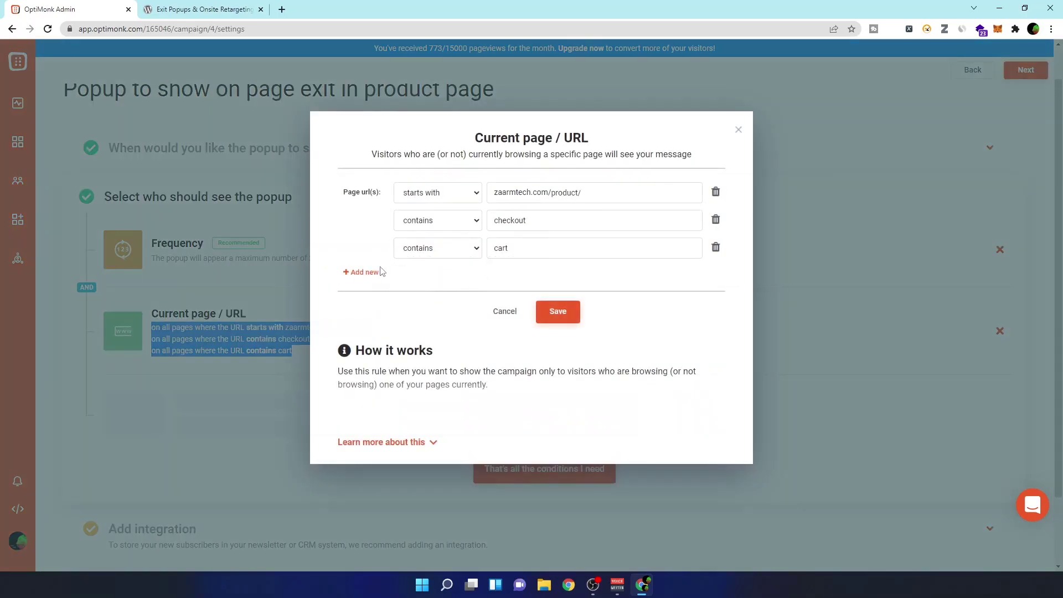
click(430, 222)
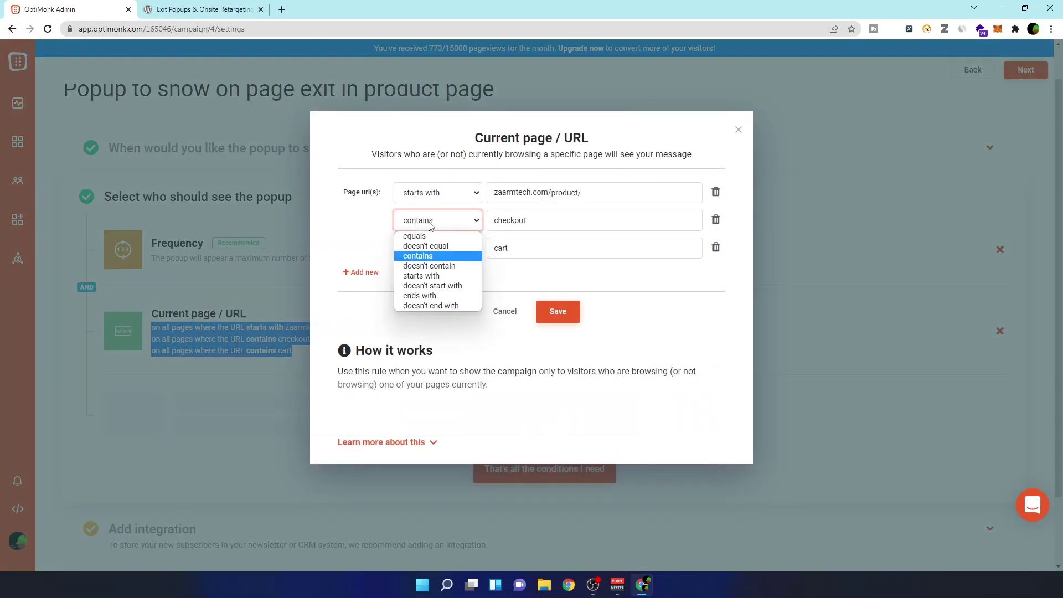
click(430, 227)
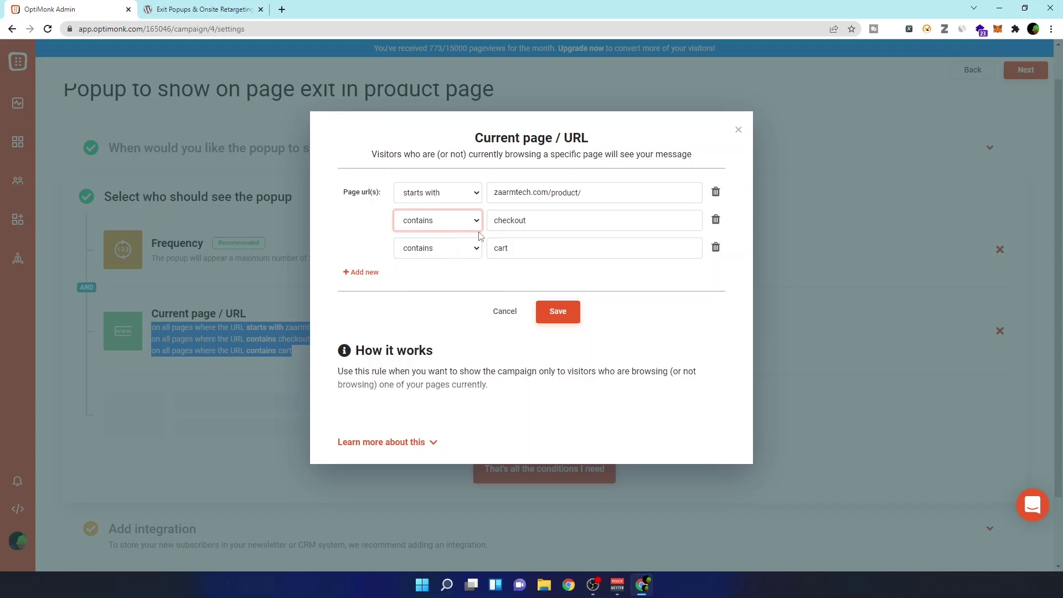
click(503, 310)
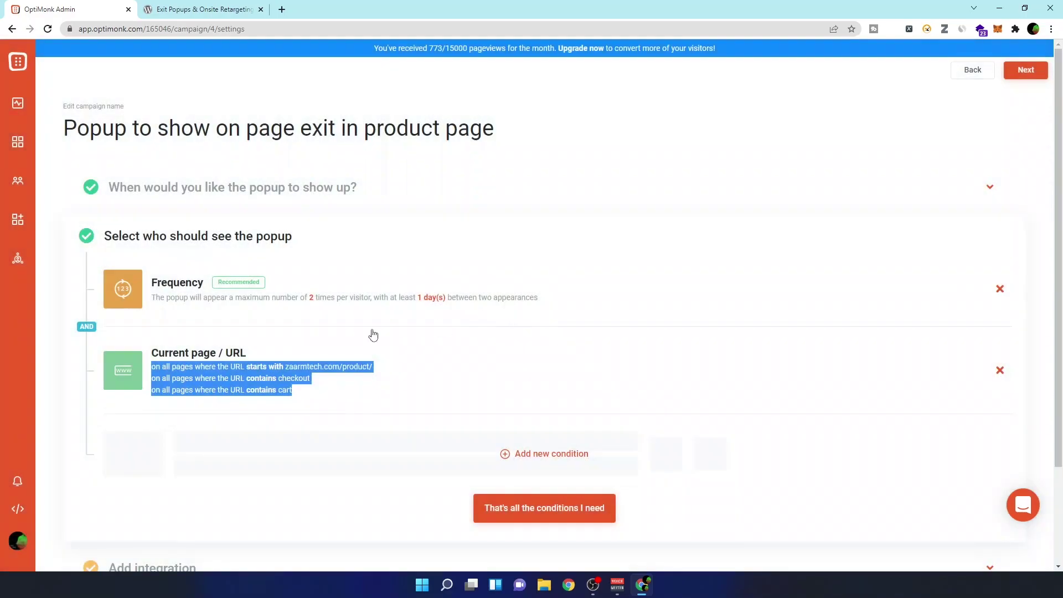
Step: Accept the audience conditions and integrations, and save the campaign's settings
click(498, 509)
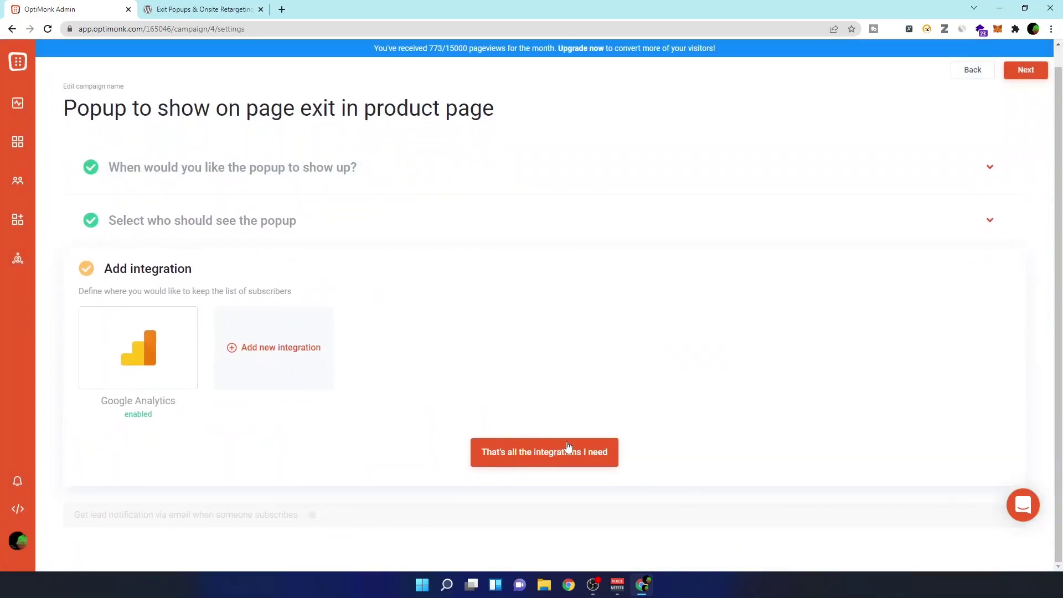
click(564, 446)
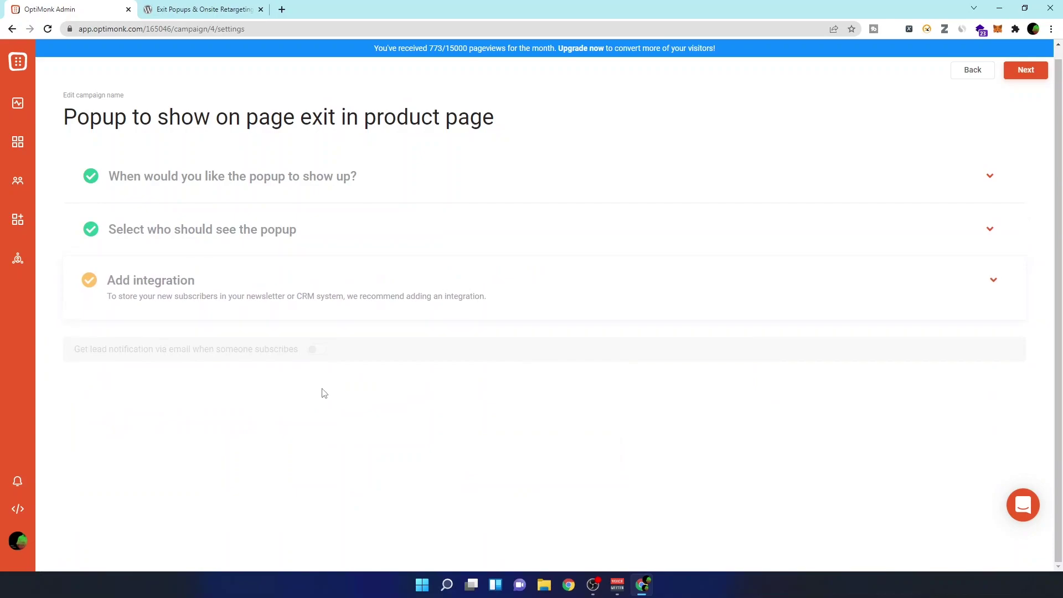
click(1025, 71)
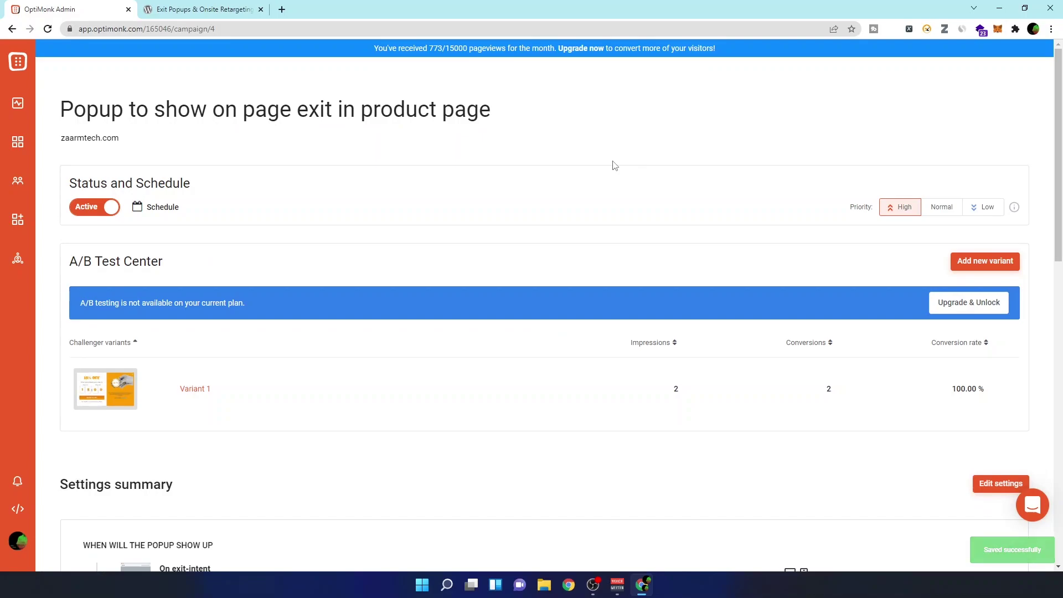
Step: Look over the saved campaign's settings summary, integrations and statistics
click(282, 9)
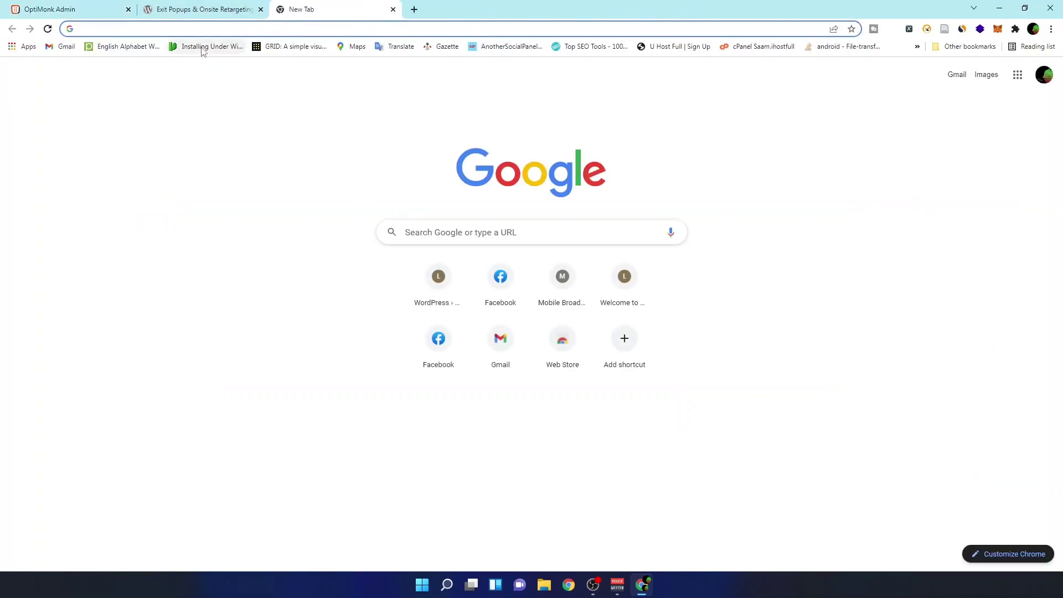
click(156, 7)
click(87, 5)
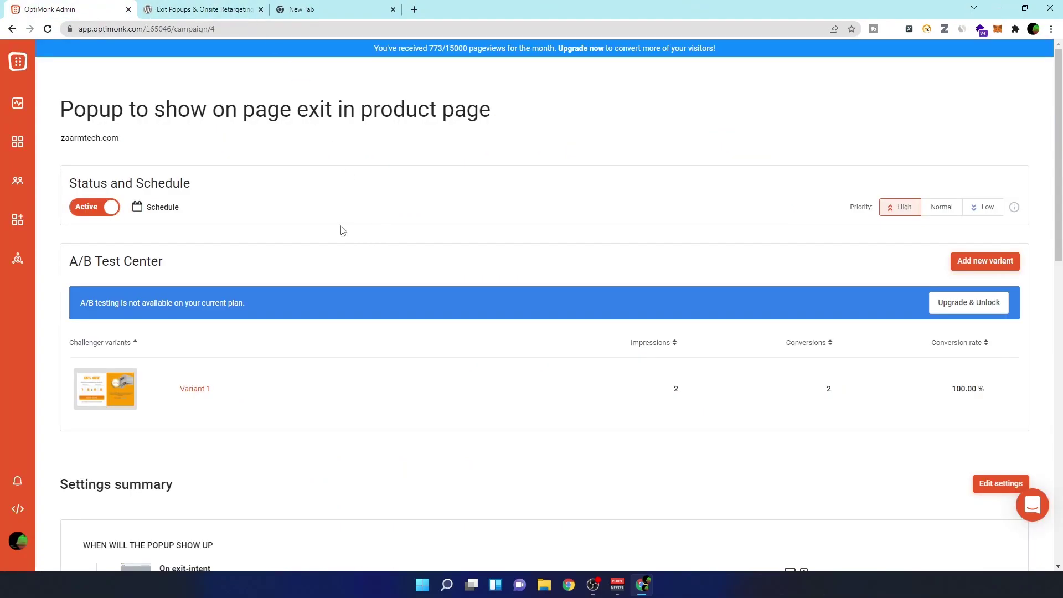
scroll(343, 231, down, 3)
scroll(319, 216, down, 10)
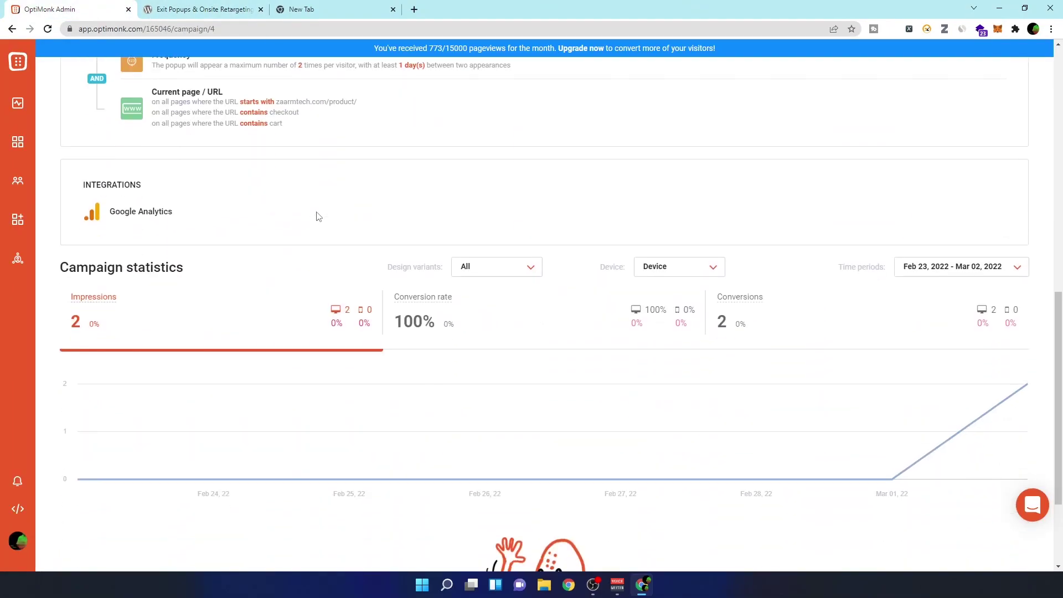
scroll(397, 242, up, 10)
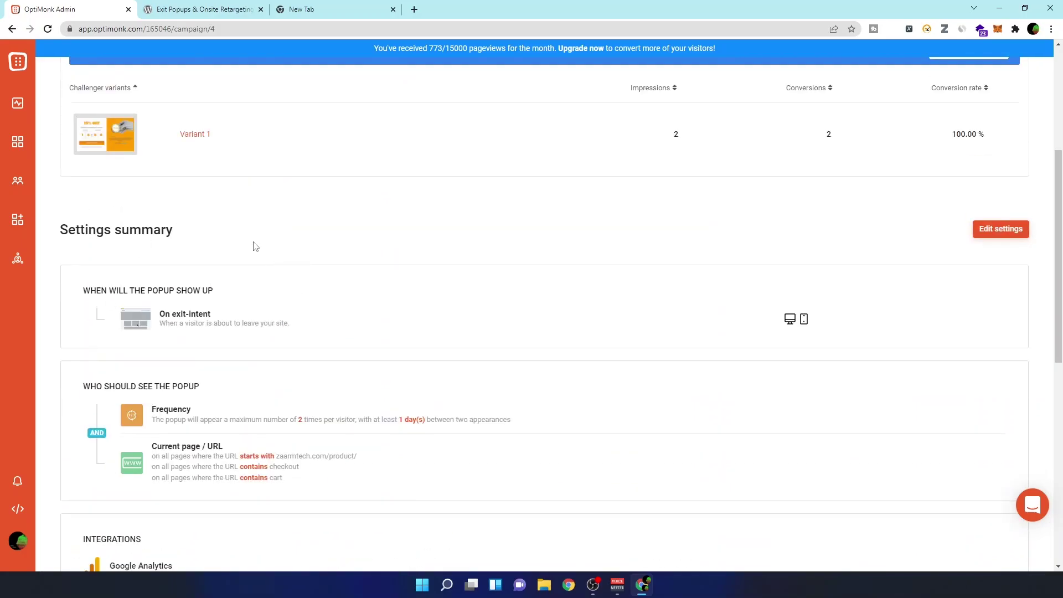
click(316, 8)
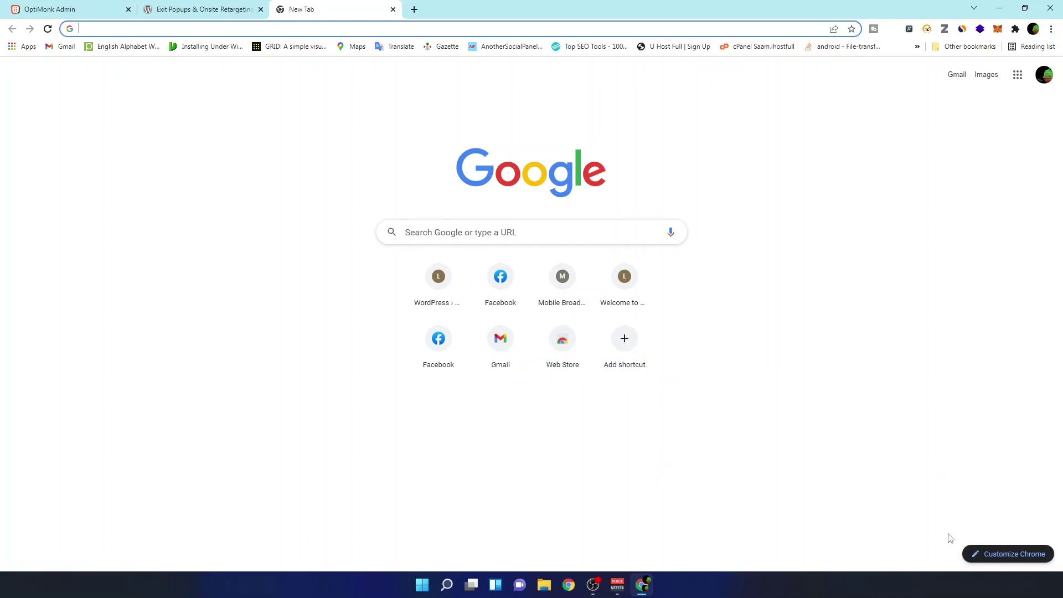
click(194, 4)
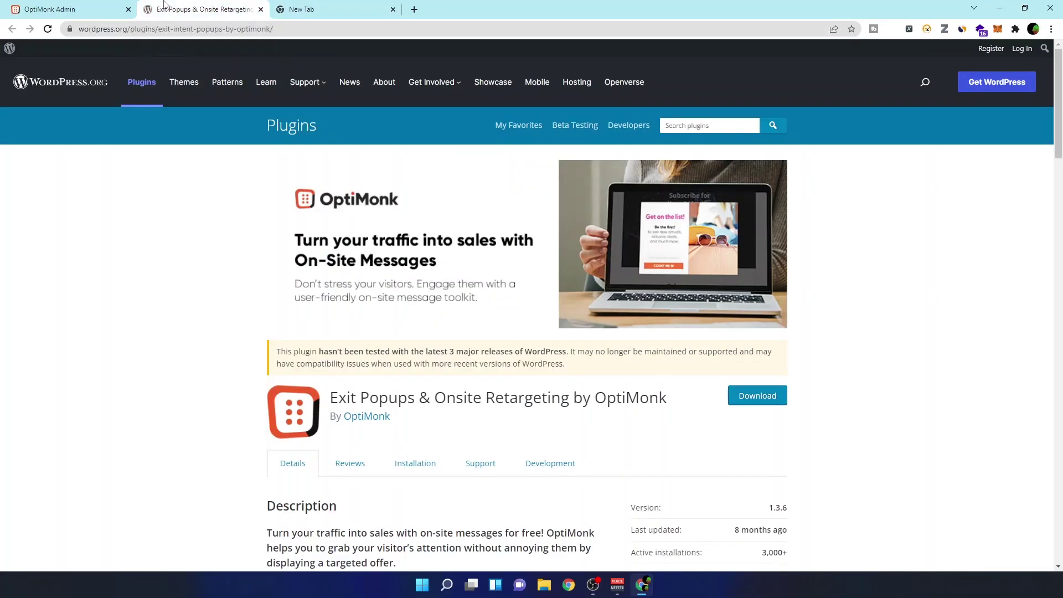
click(93, 7)
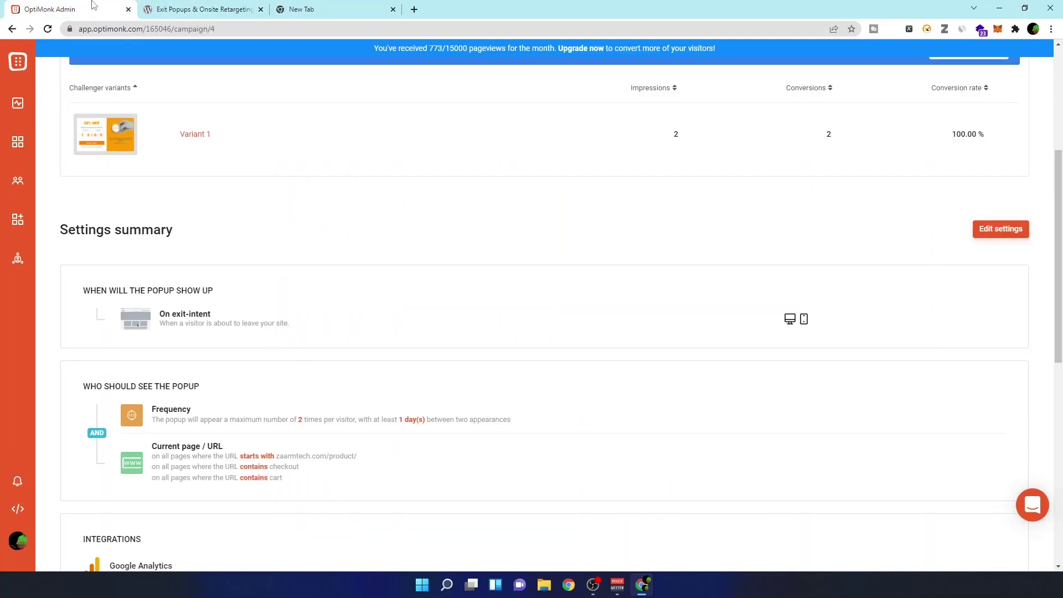
Step: Open the "Show if they took exit popup discount" campaign from the campaign list and load Variant 1 in the editor
click(18, 142)
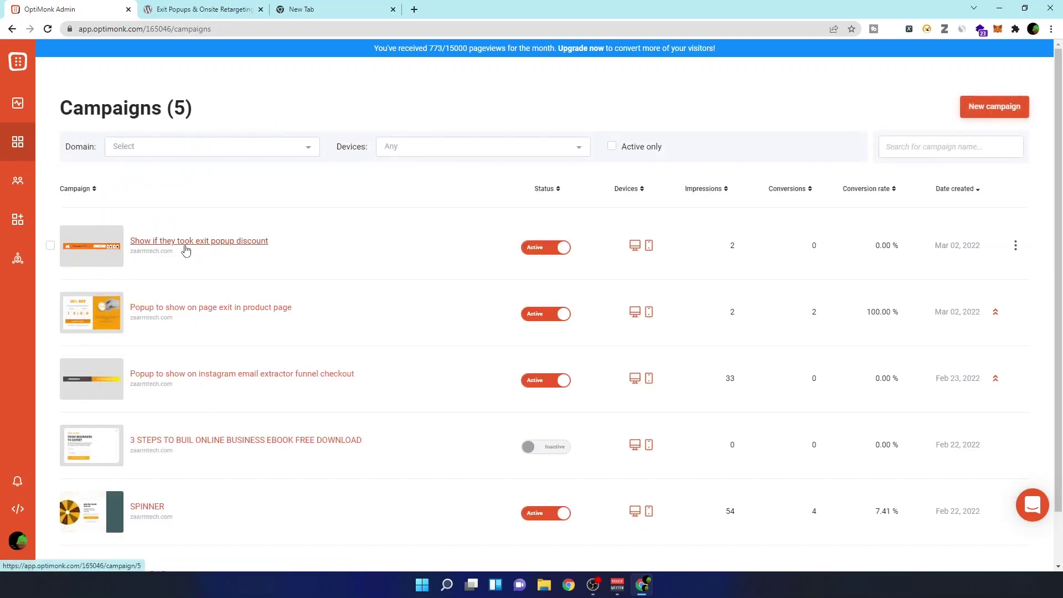
click(143, 243)
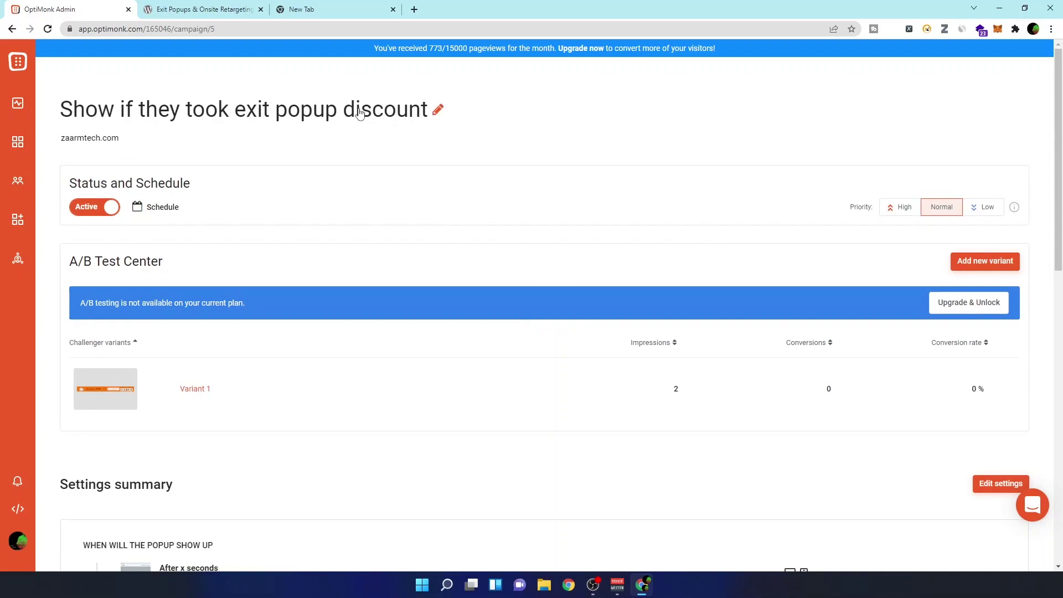
scroll(309, 293, down, 2)
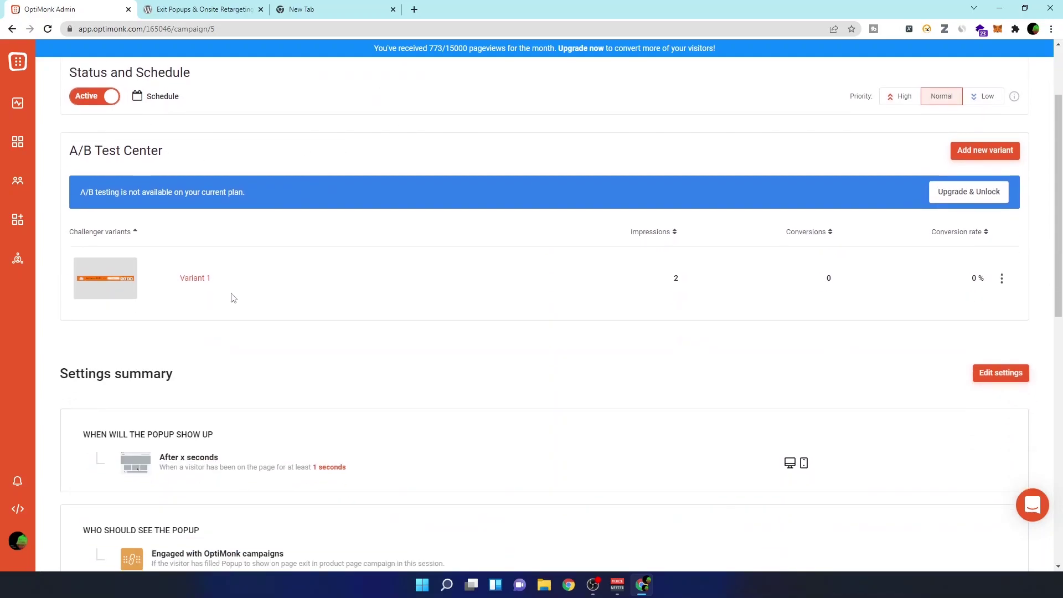
click(192, 279)
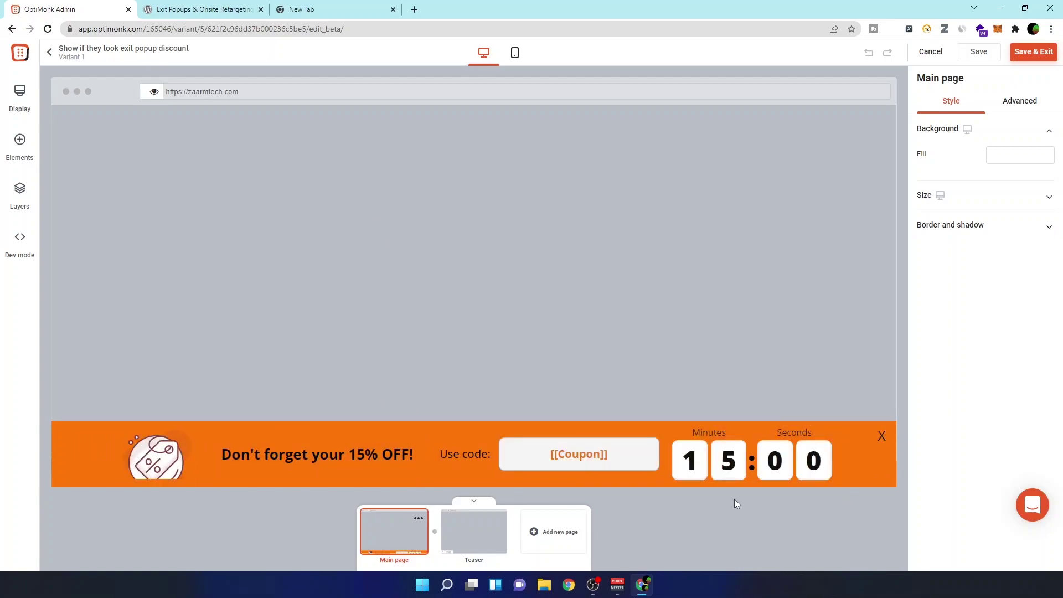
Step: Review the available elements and the coupon element's discount code types, choosing Reminder
click(20, 141)
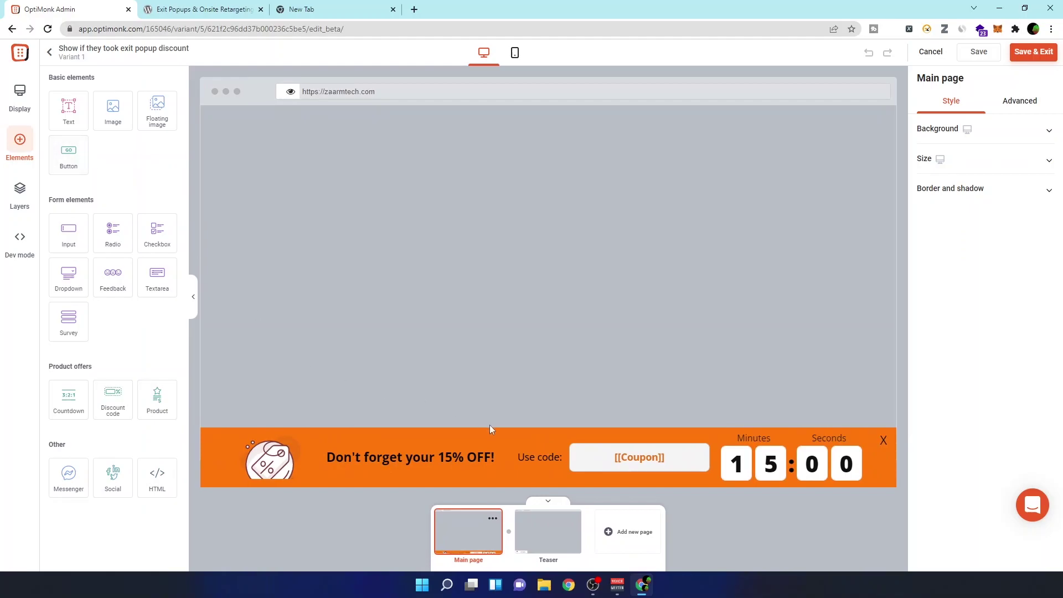
click(613, 457)
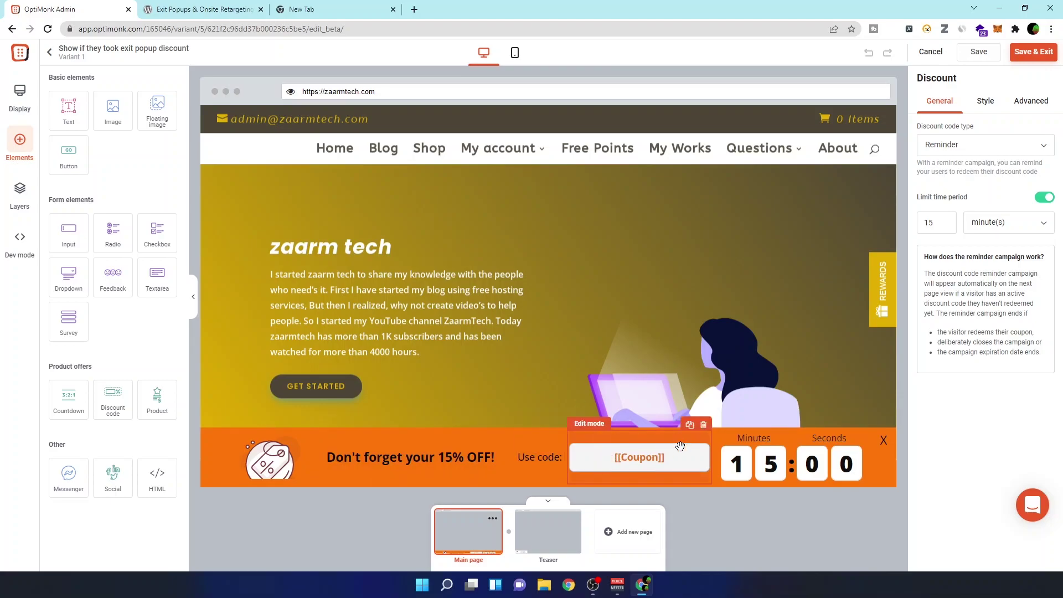
click(969, 147)
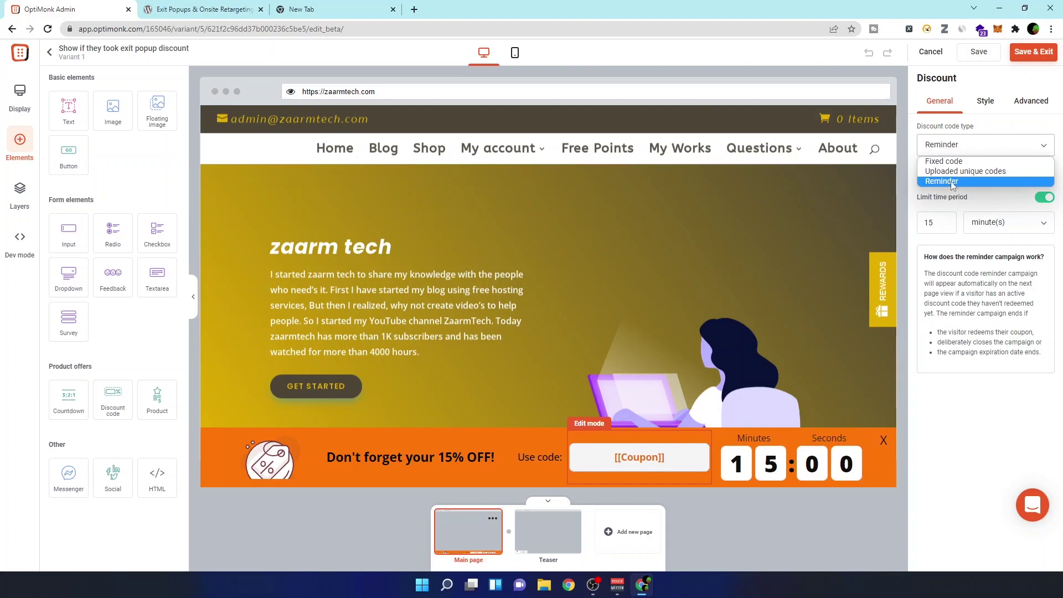
click(953, 182)
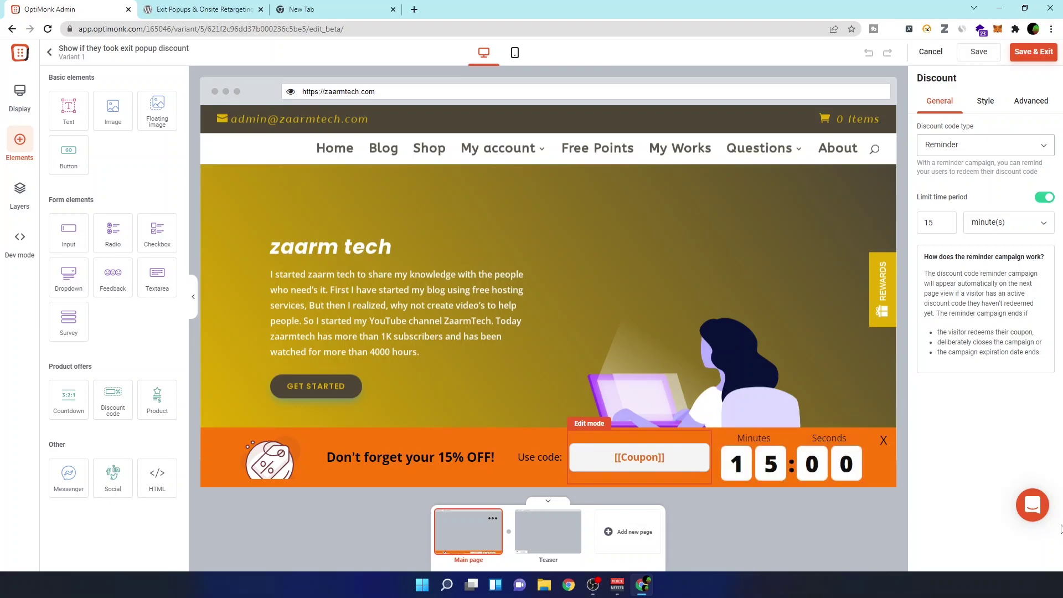
click(1033, 505)
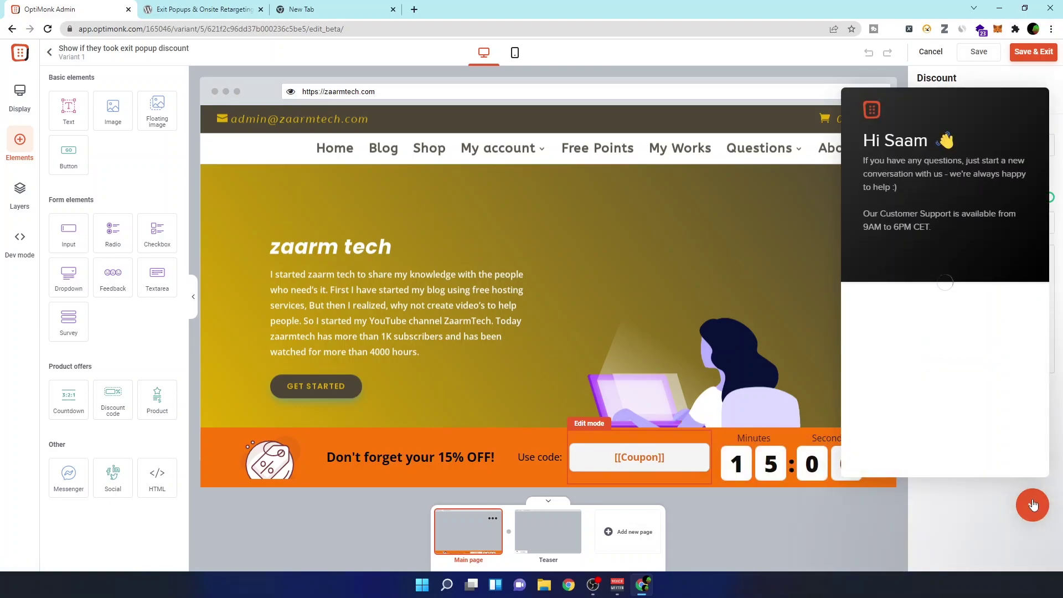
click(1033, 504)
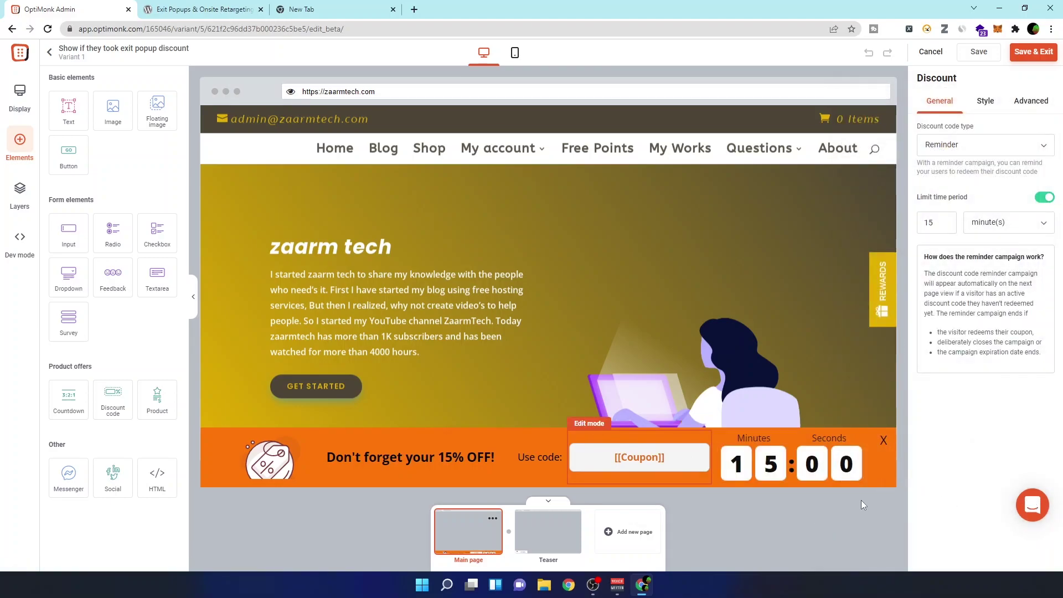
Step: Save the reminder bar's design, leave the editor, and open the campaign's settings for editing
click(1019, 55)
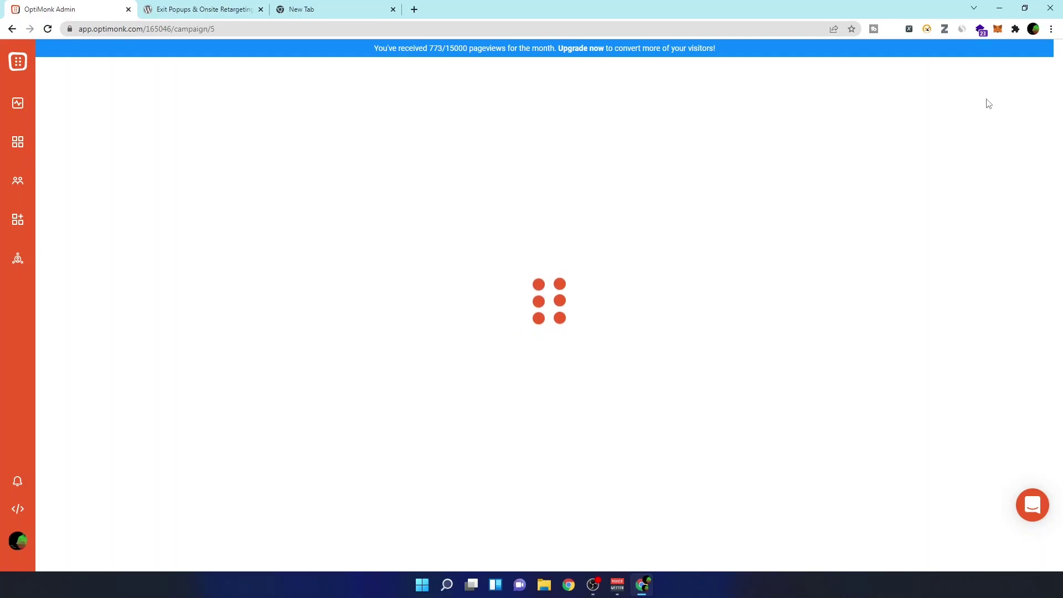
scroll(926, 307, down, 3)
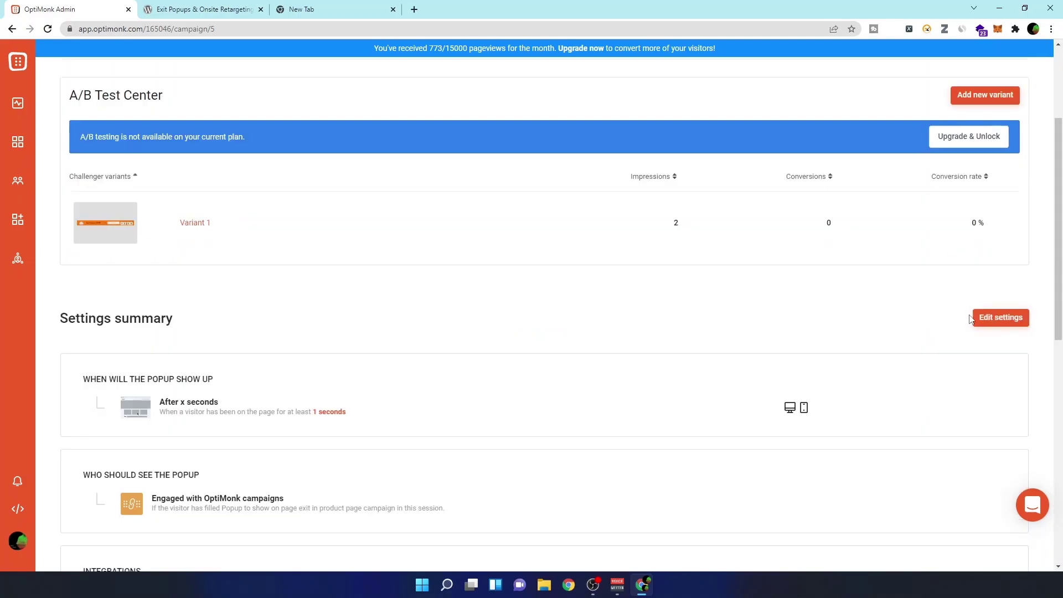
scroll(987, 320, up, 3)
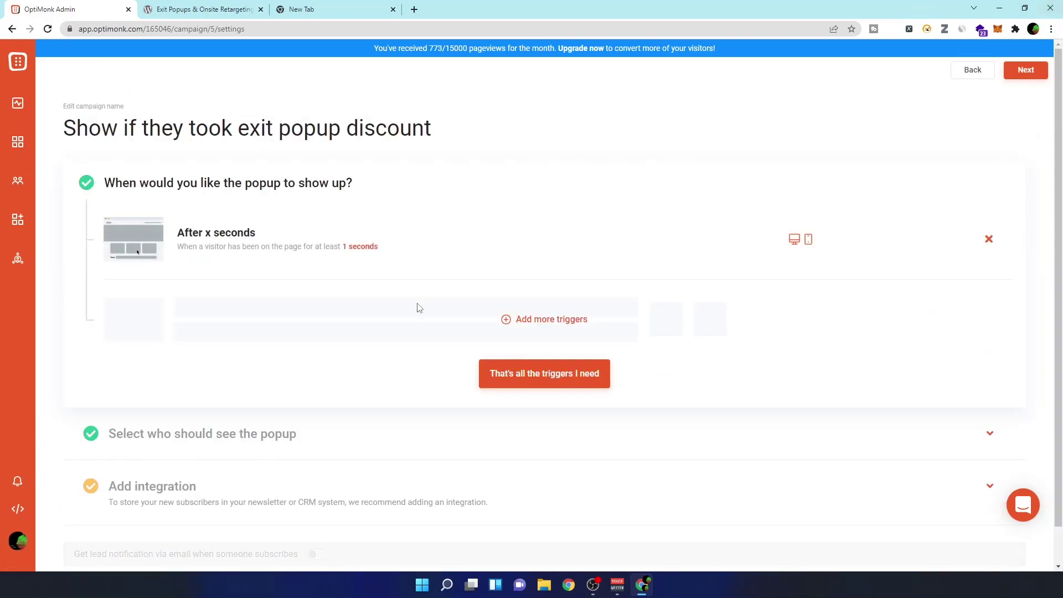
Step: Set the audience condition to visitors who filled the "Popup to show on page exit in product page" campaign in this session, and save it
scroll(415, 306, down, 1)
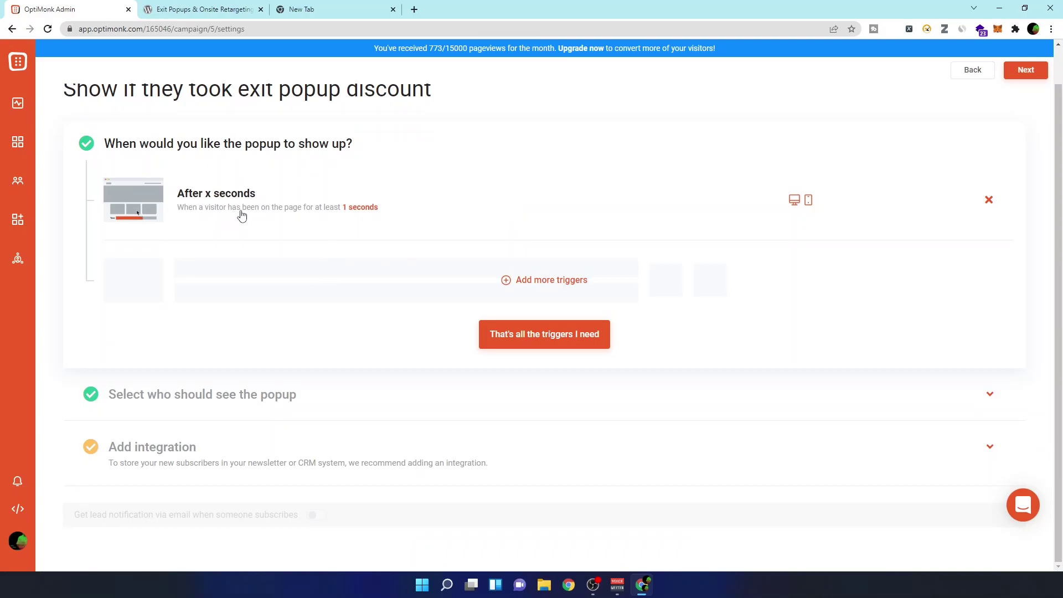
click(219, 398)
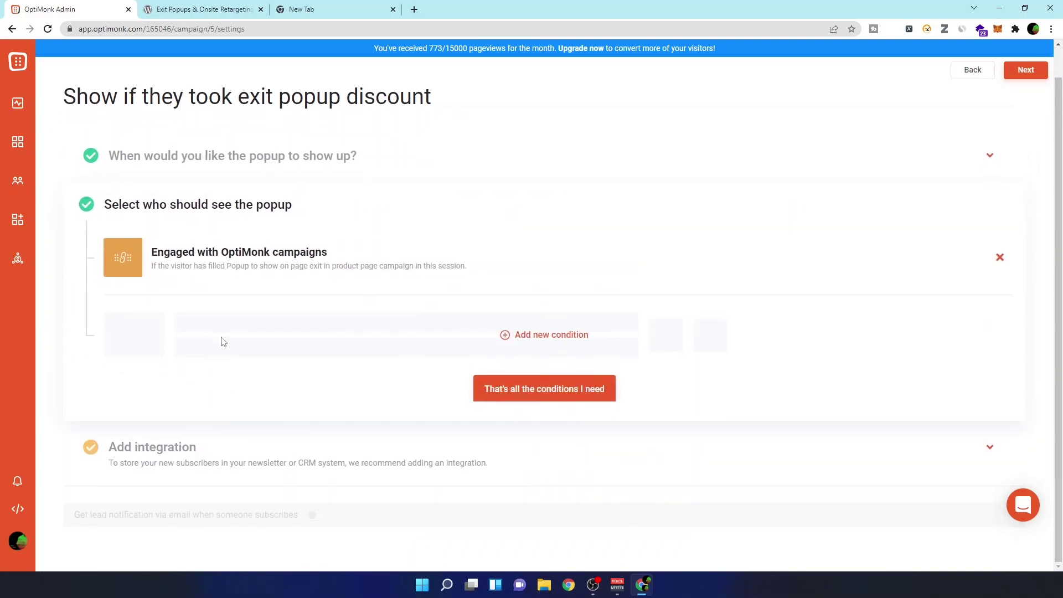
click(161, 261)
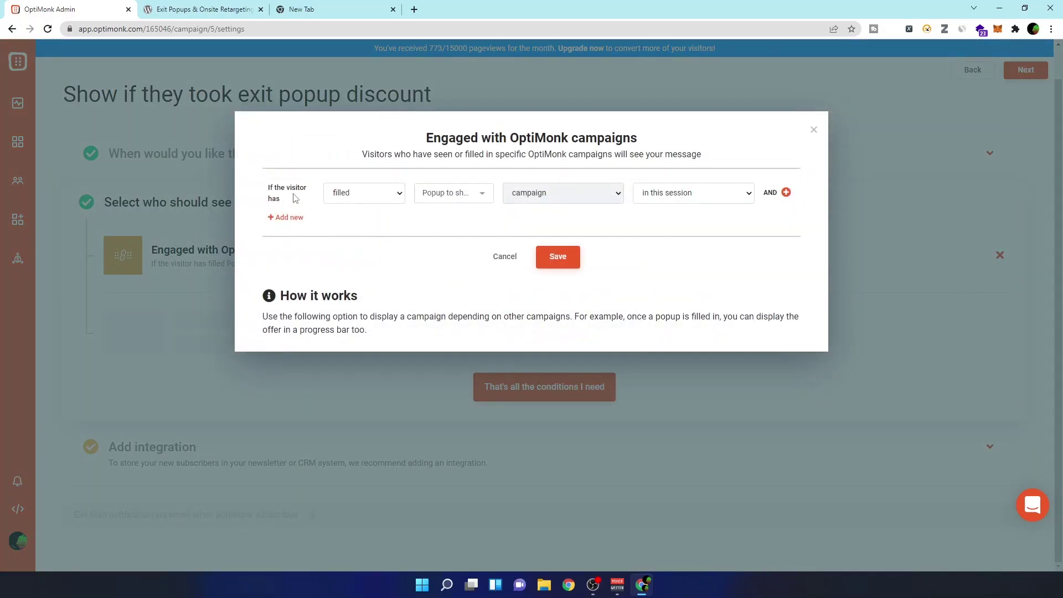
click(344, 193)
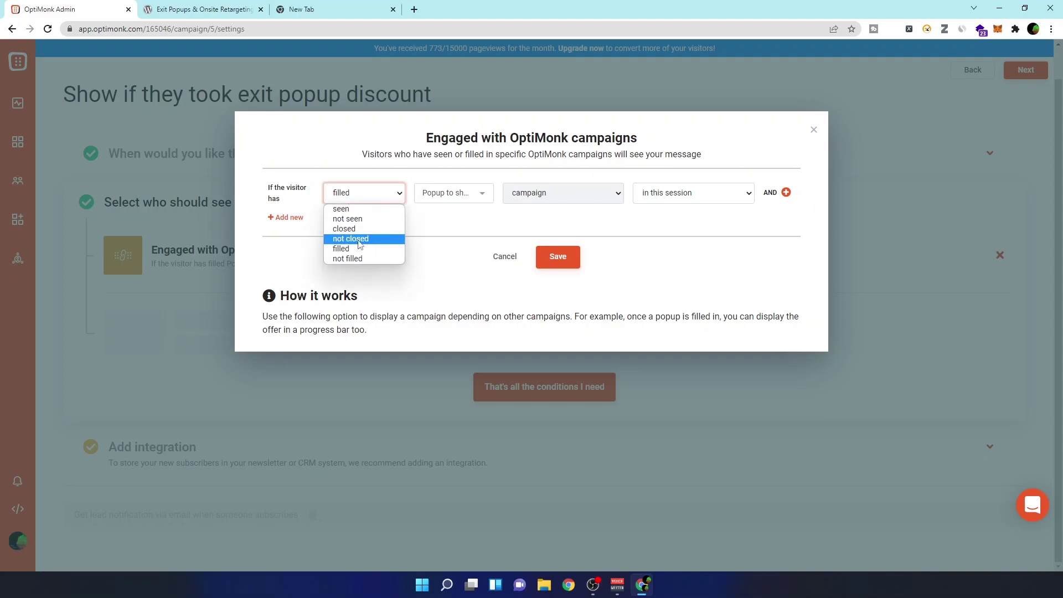
click(362, 249)
click(464, 200)
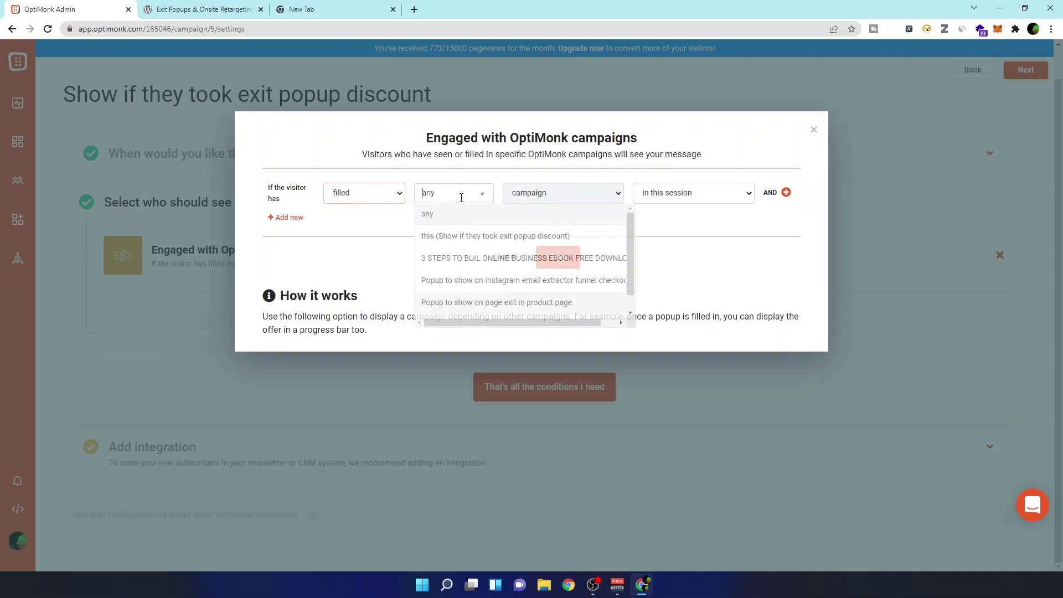
click(479, 303)
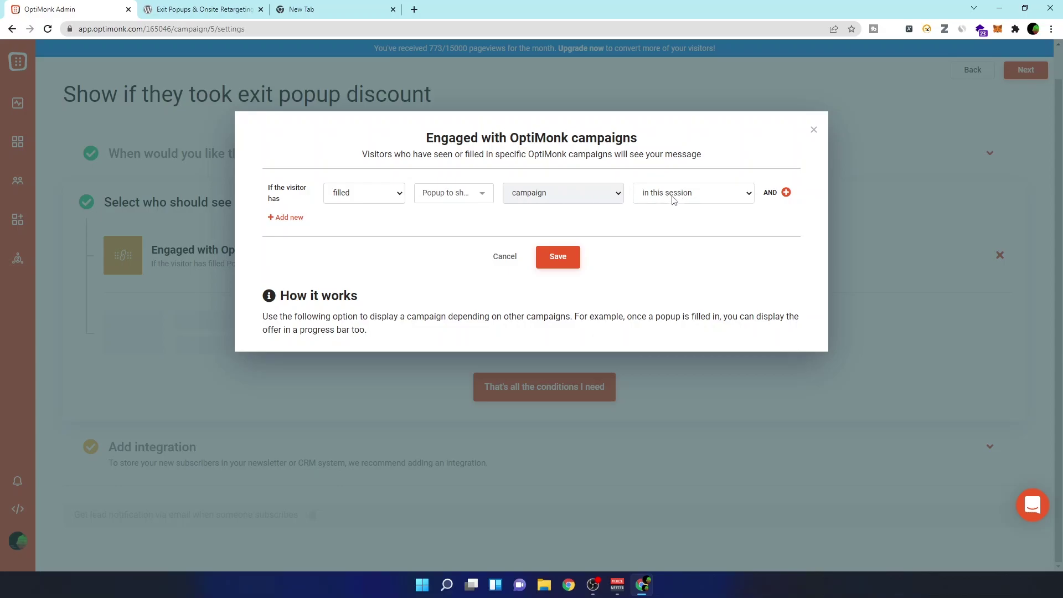
click(557, 257)
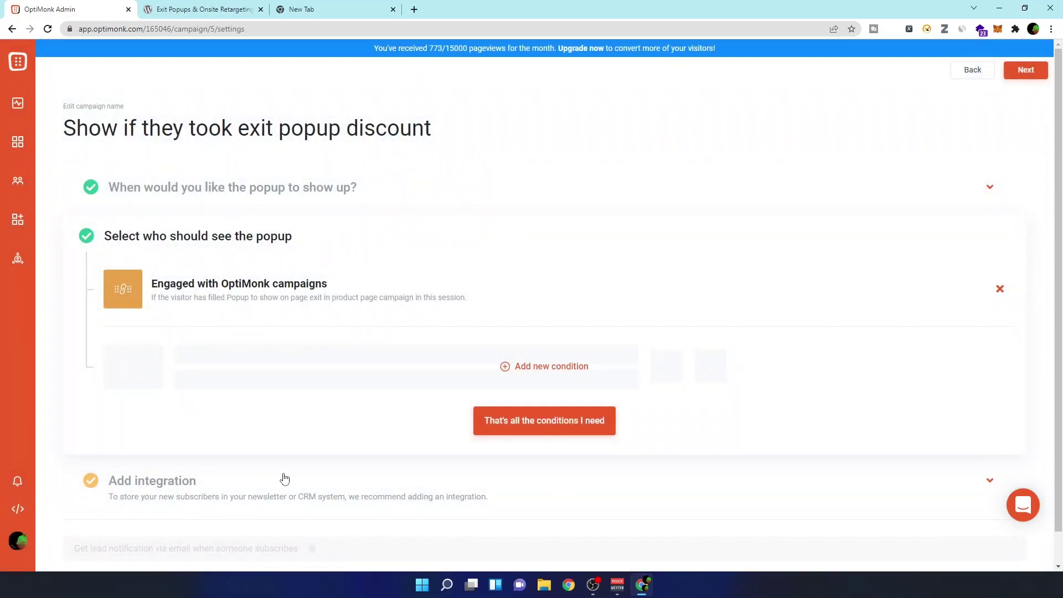
Step: Accept the audience conditions and the existing integrations, and save the campaign's settings
click(521, 423)
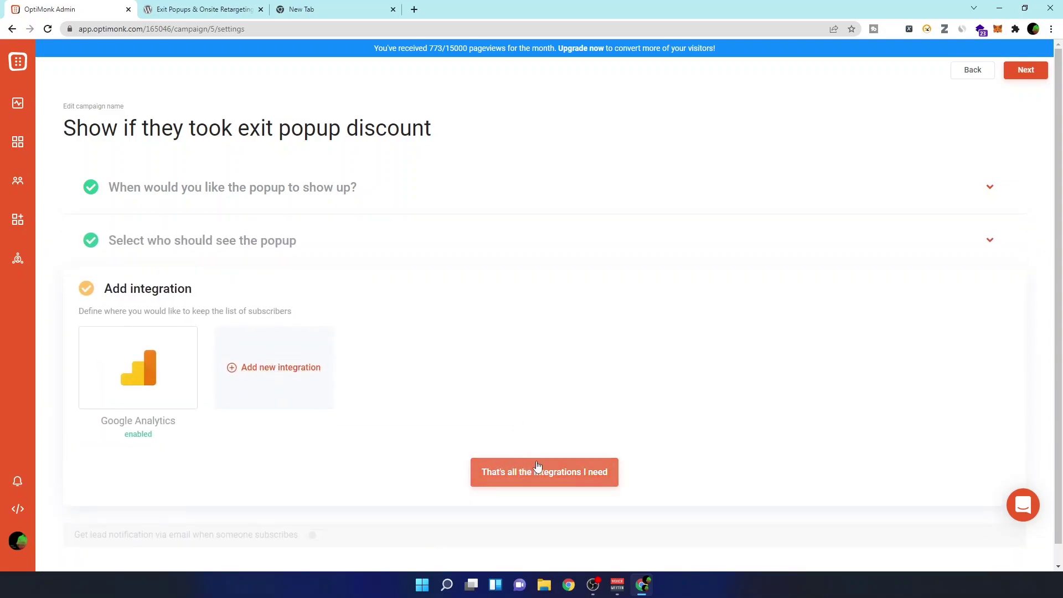
click(537, 466)
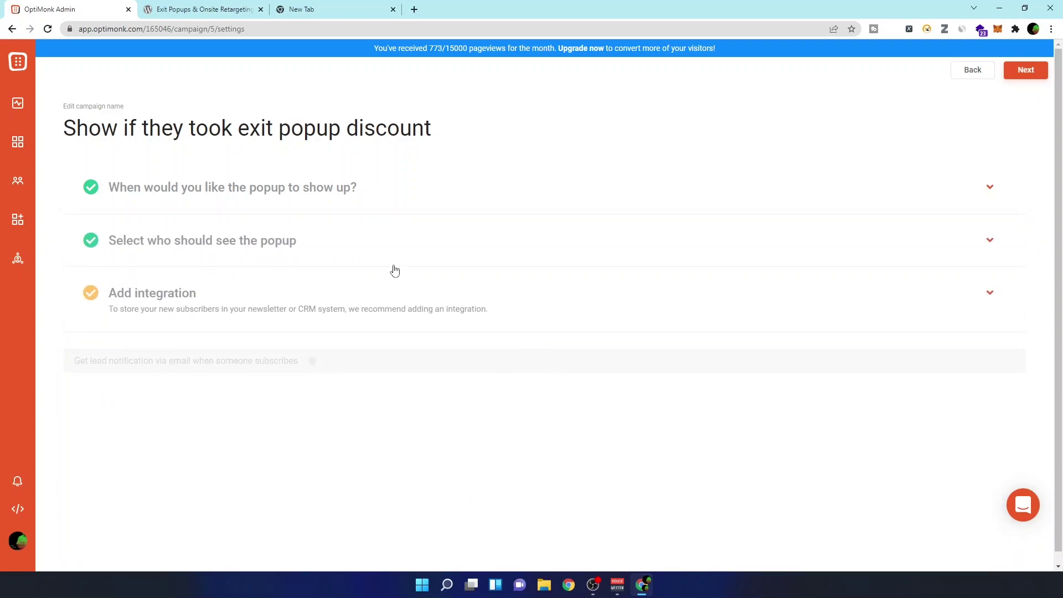
scroll(395, 270, down, 1)
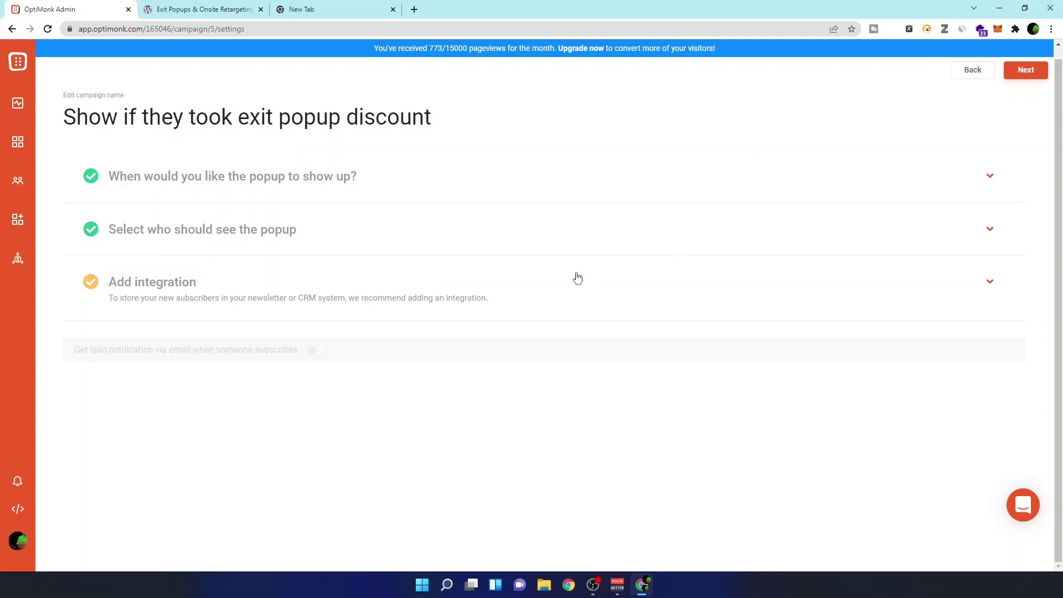
click(1039, 71)
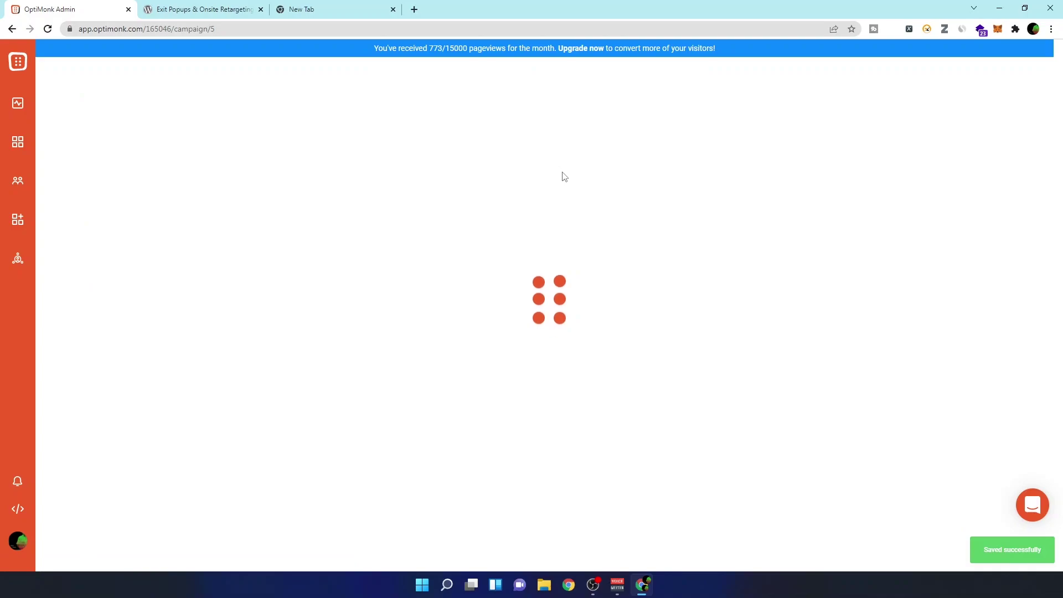
Step: Look over the saved campaign's overview page and return to the campaign list
scroll(280, 200, down, 6)
scroll(447, 165, up, 5)
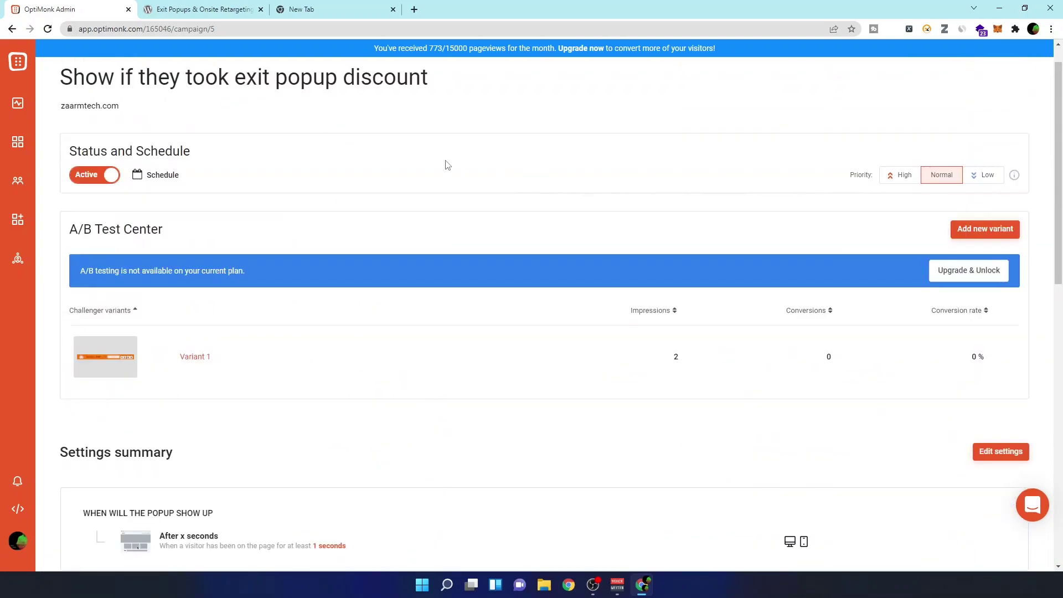
click(18, 141)
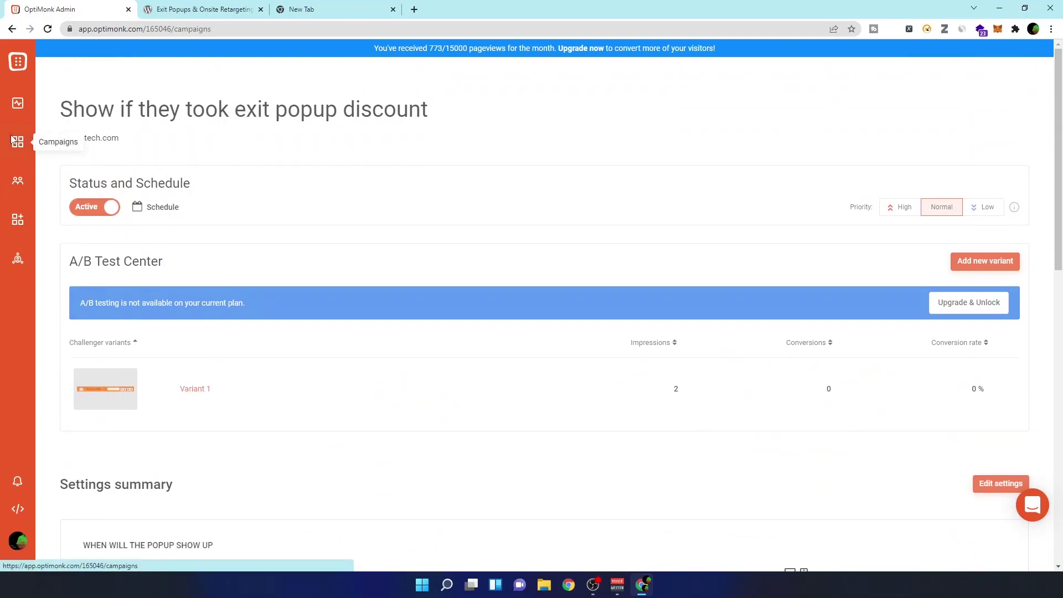